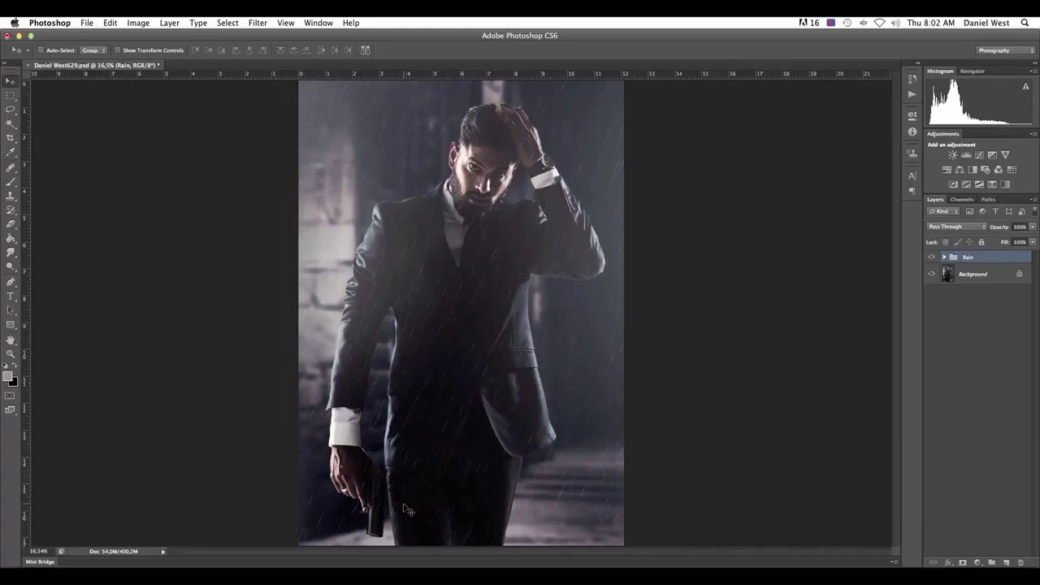
Step: Hide the Rain layer group so the suited man appears without rain streaks
click(932, 257)
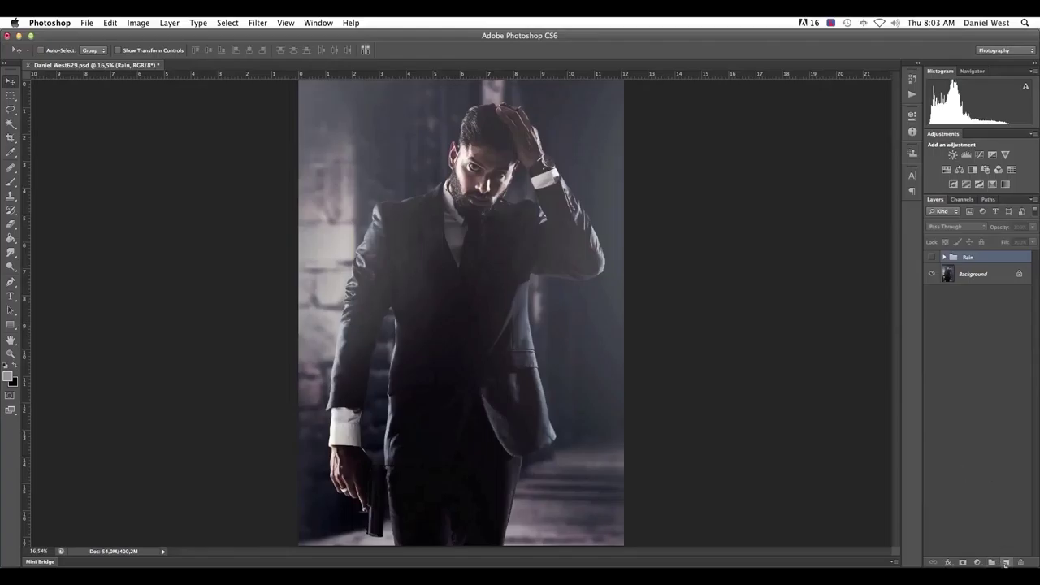
Step: Create a new layer named Rain with no colour label and Normal blend mode
alt+click(1005, 562)
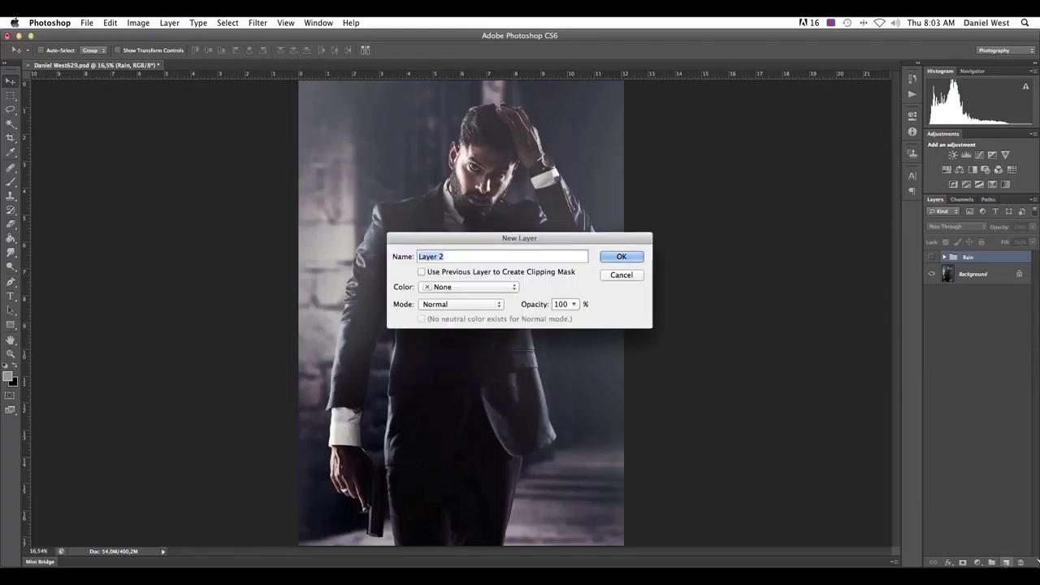
text(Rain)
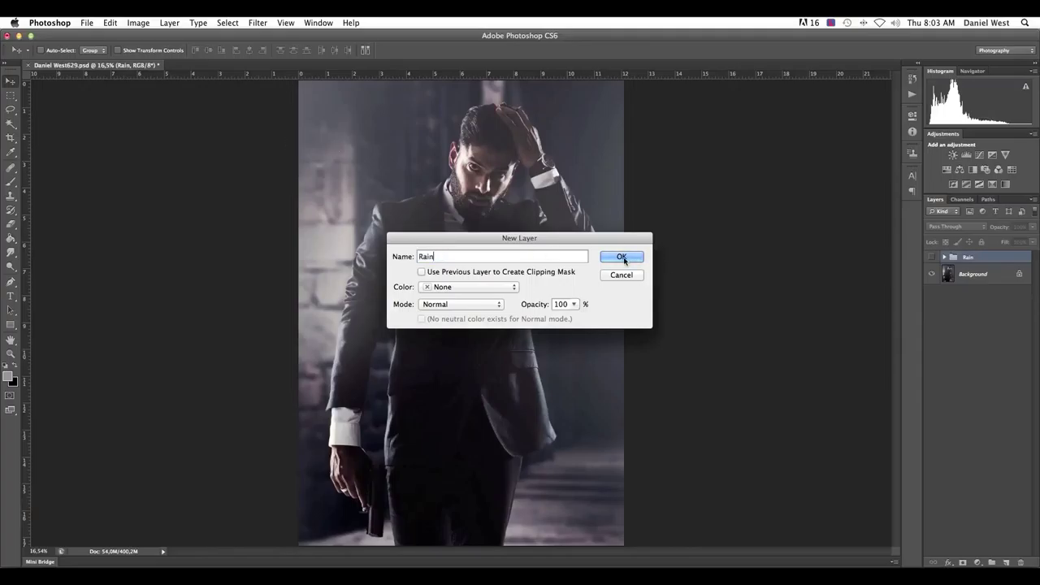
click(464, 290)
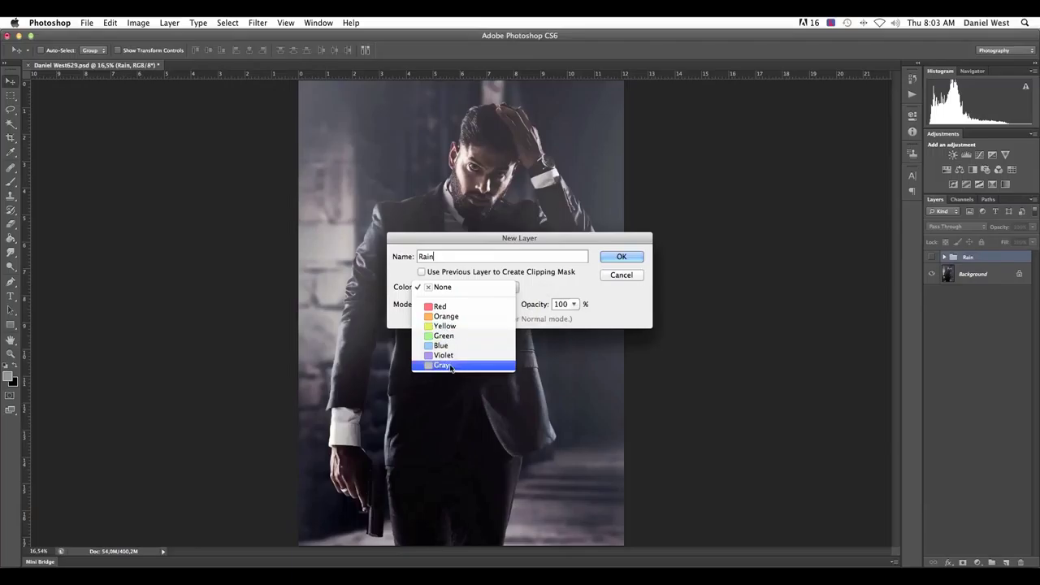
click(438, 288)
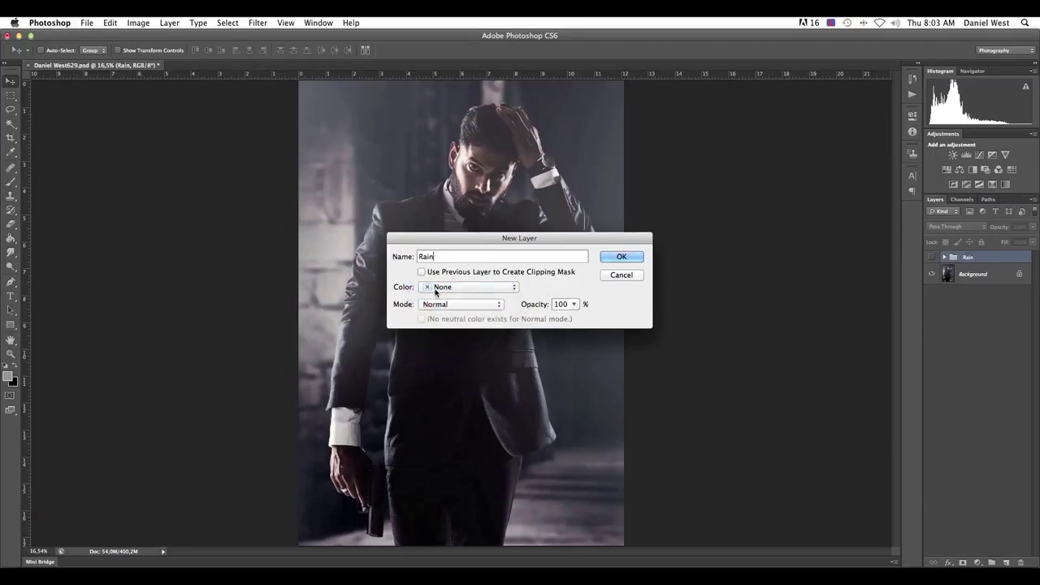
click(437, 307)
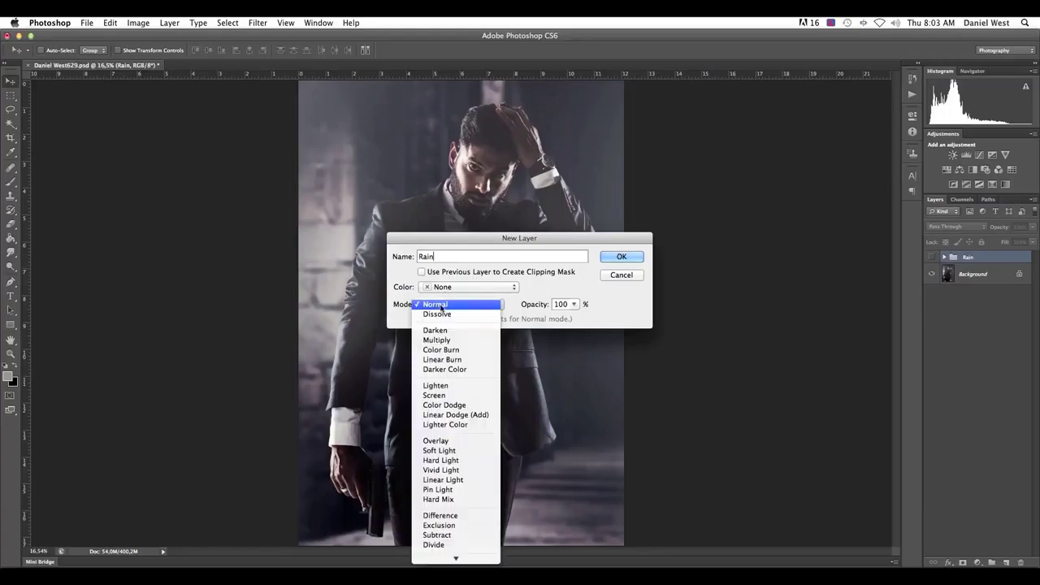
click(437, 306)
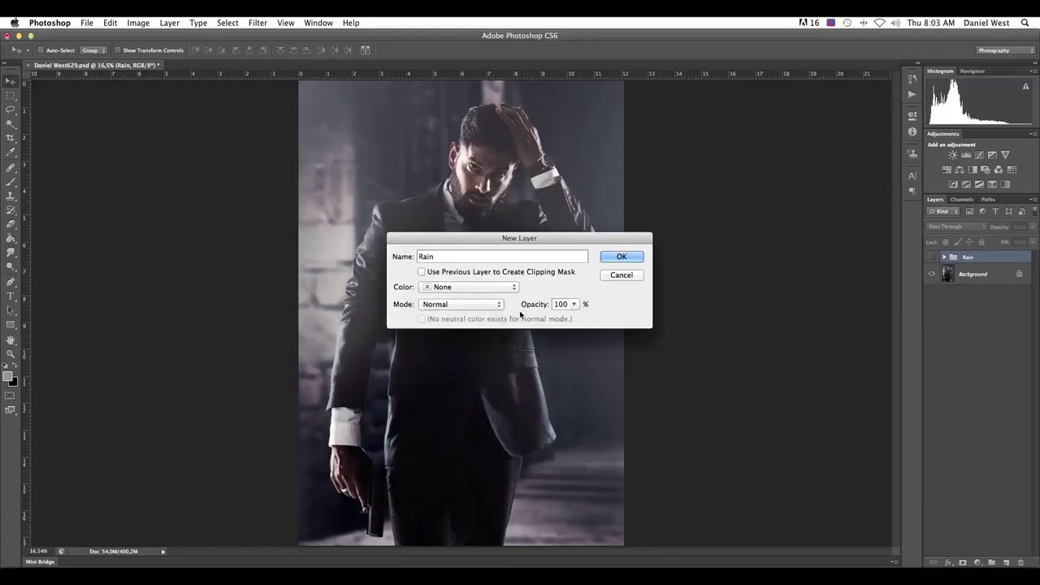
click(625, 257)
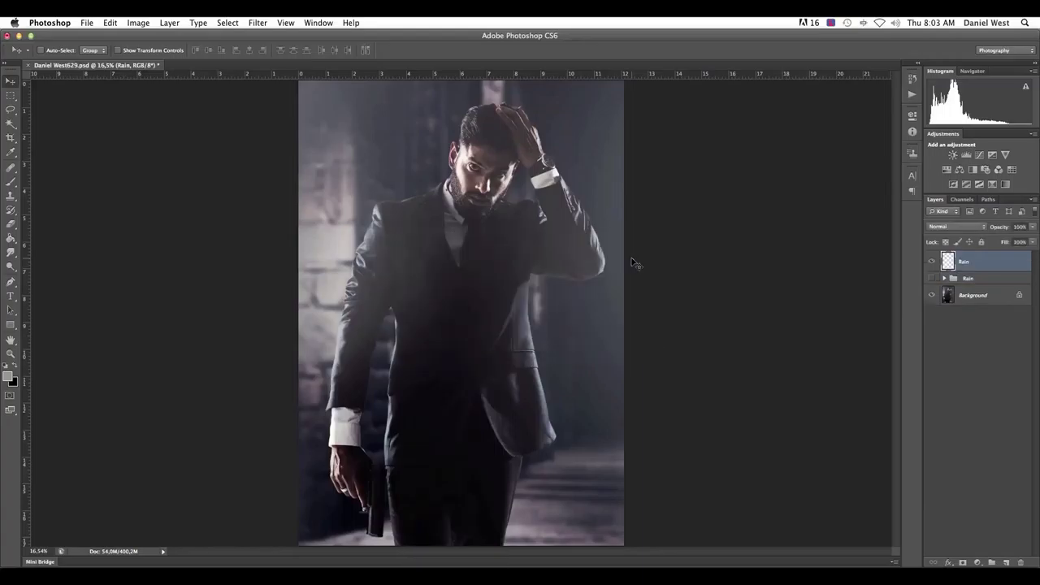
click(8, 376)
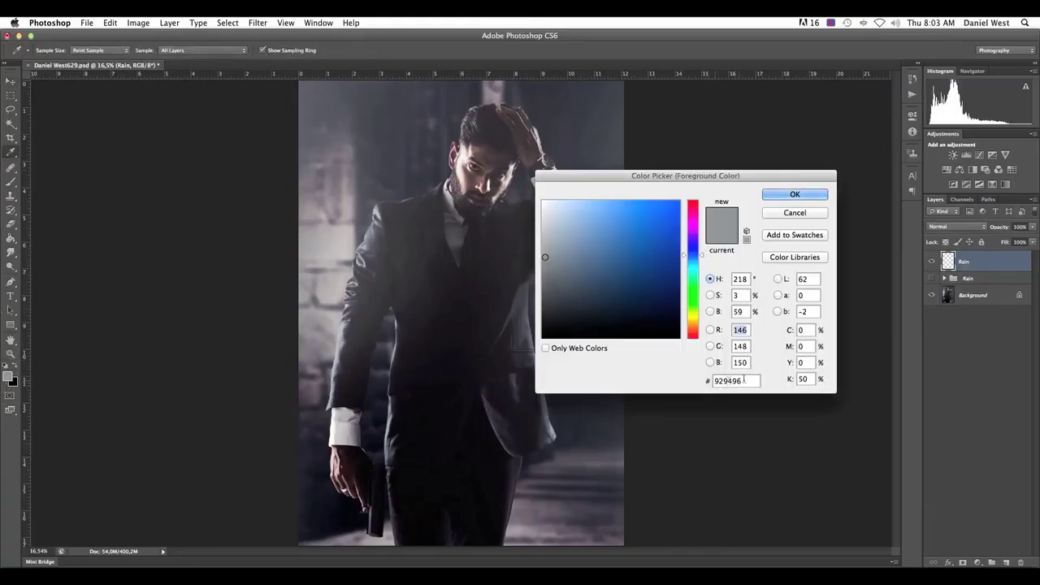
Step: Set the foreground colour to grey #929496 and paint-bucket fill the whole Rain layer with it
click(812, 380)
click(807, 329)
double_click(804, 379)
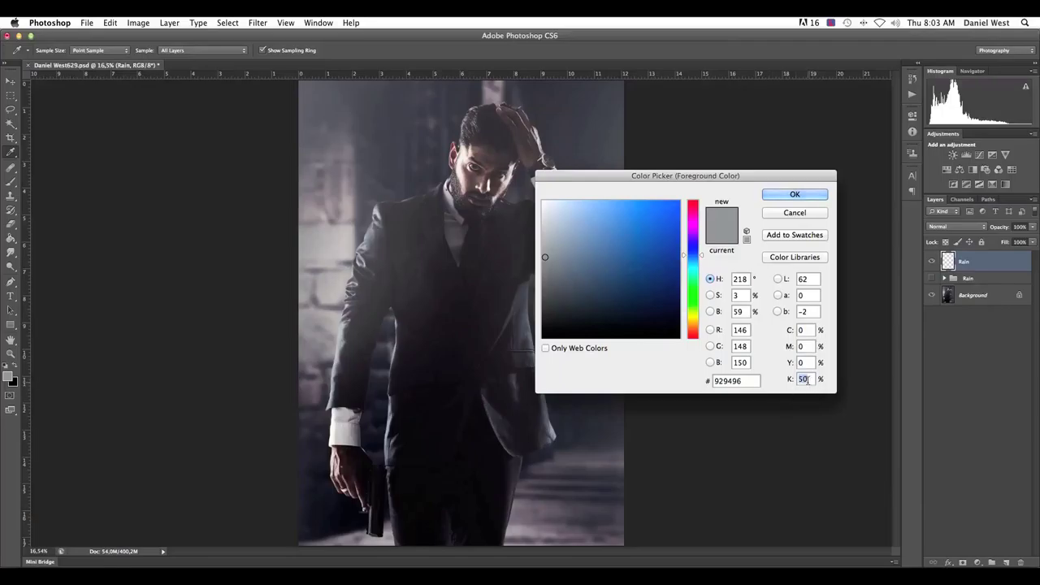
double_click(747, 381)
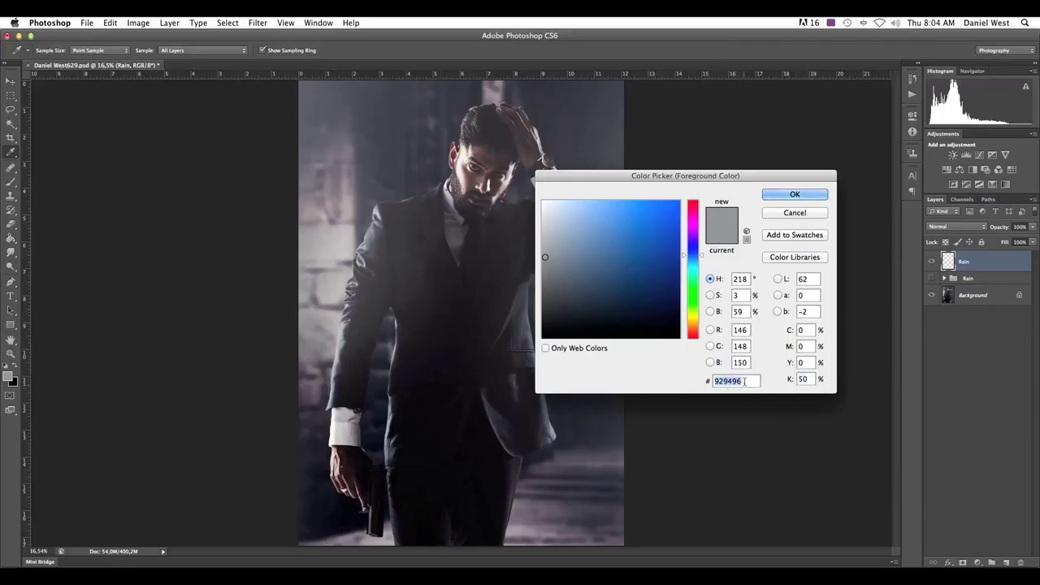
click(796, 196)
key(v)
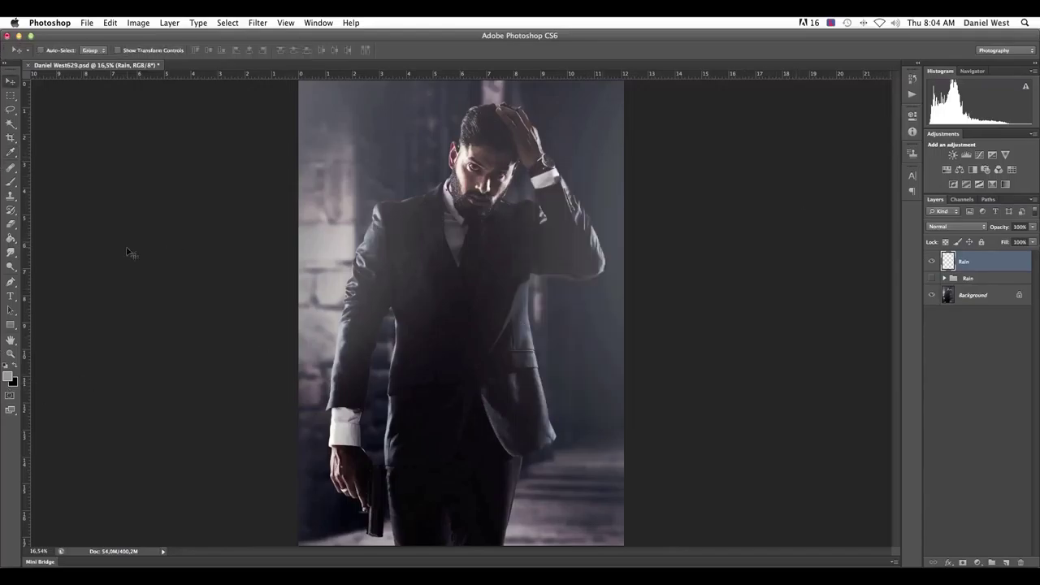
click(10, 239)
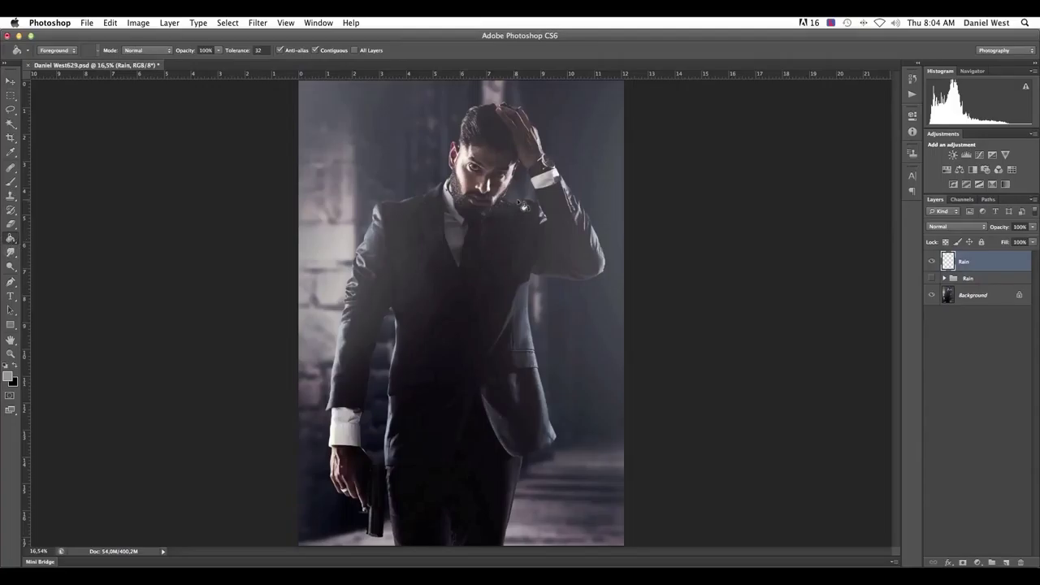
click(520, 205)
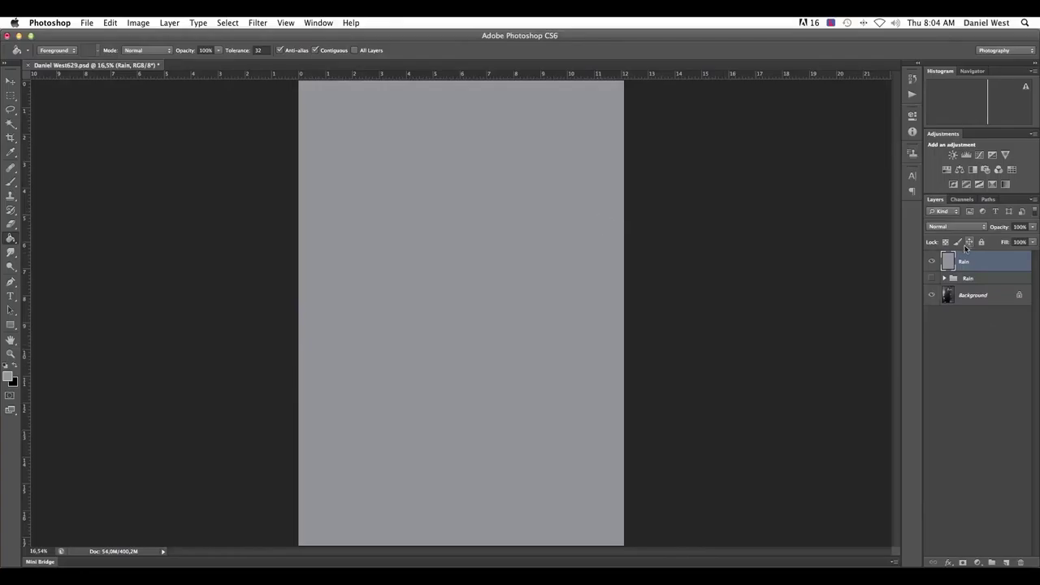
Step: Apply Add Noise to the Rain layer at 178.88% with Gaussian distribution
click(256, 23)
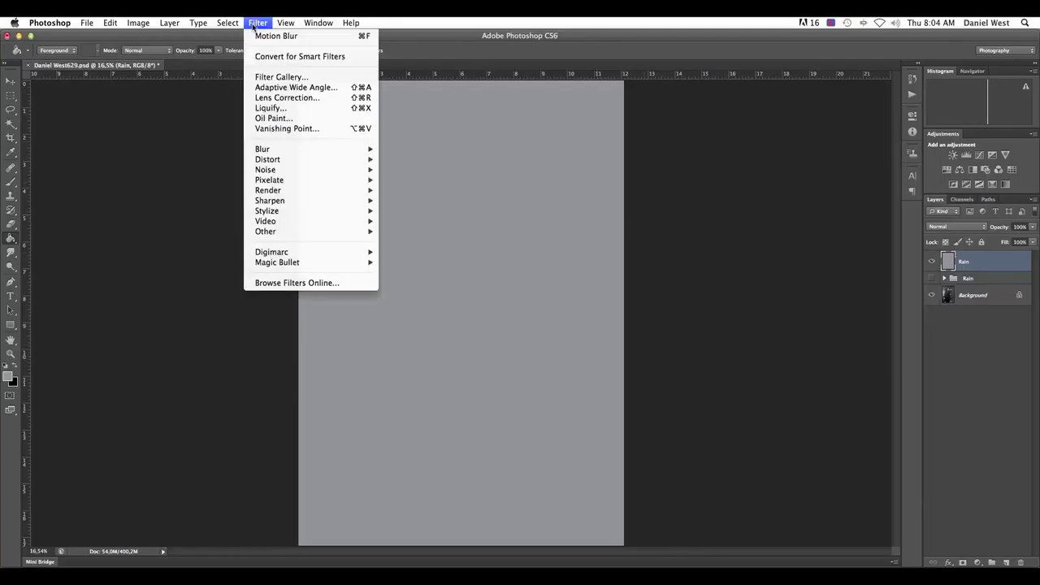
mouse_move(280, 171)
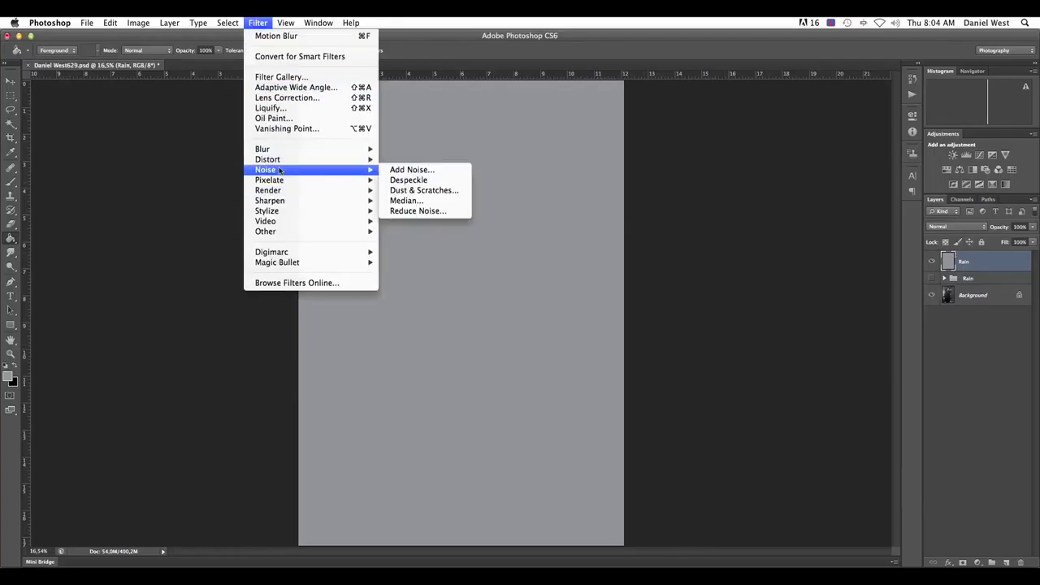
click(417, 167)
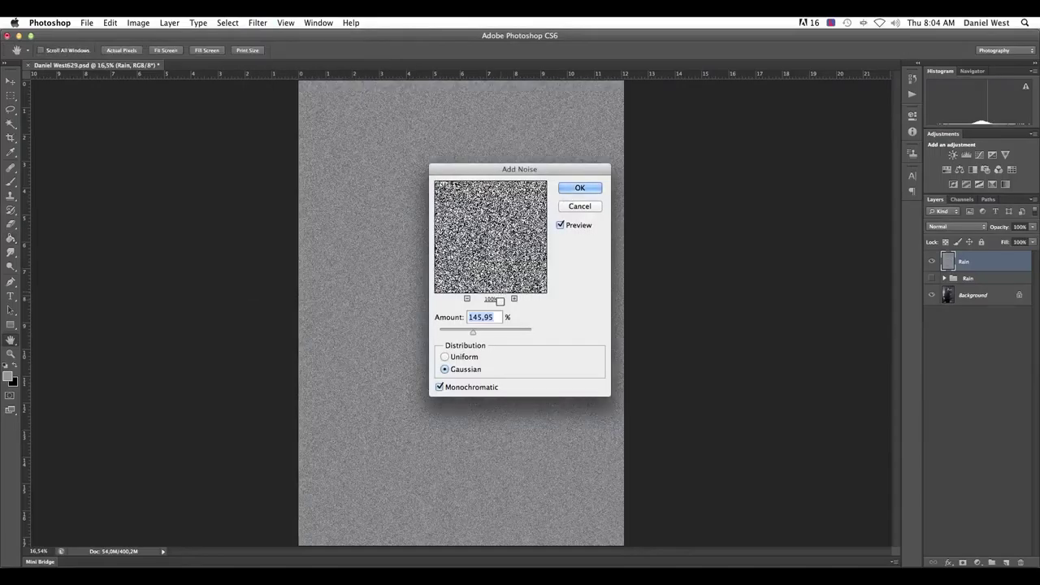
drag(472, 334, 433, 336)
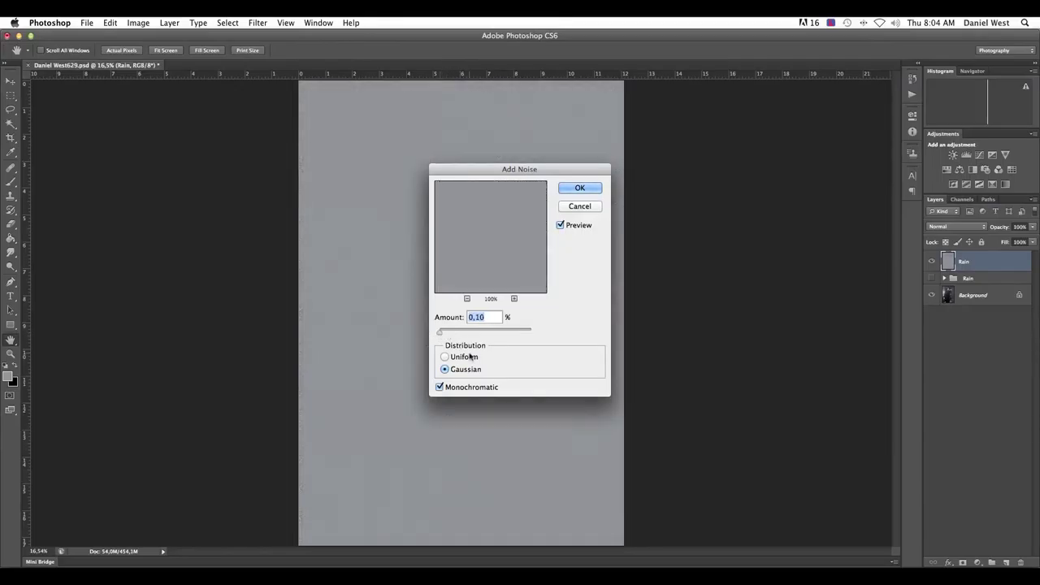
click(444, 355)
click(445, 370)
drag(447, 333, 465, 332)
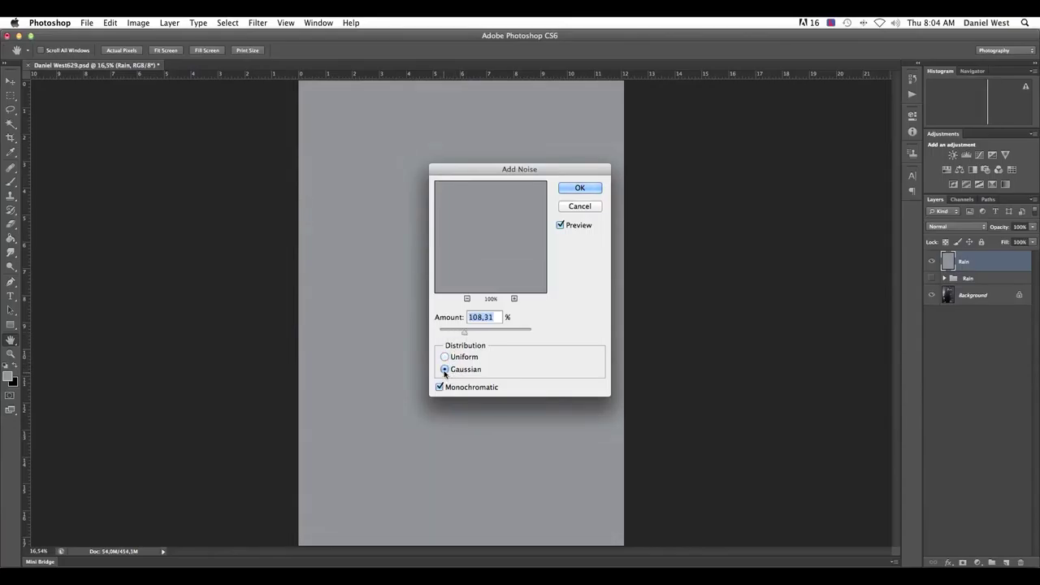
click(469, 334)
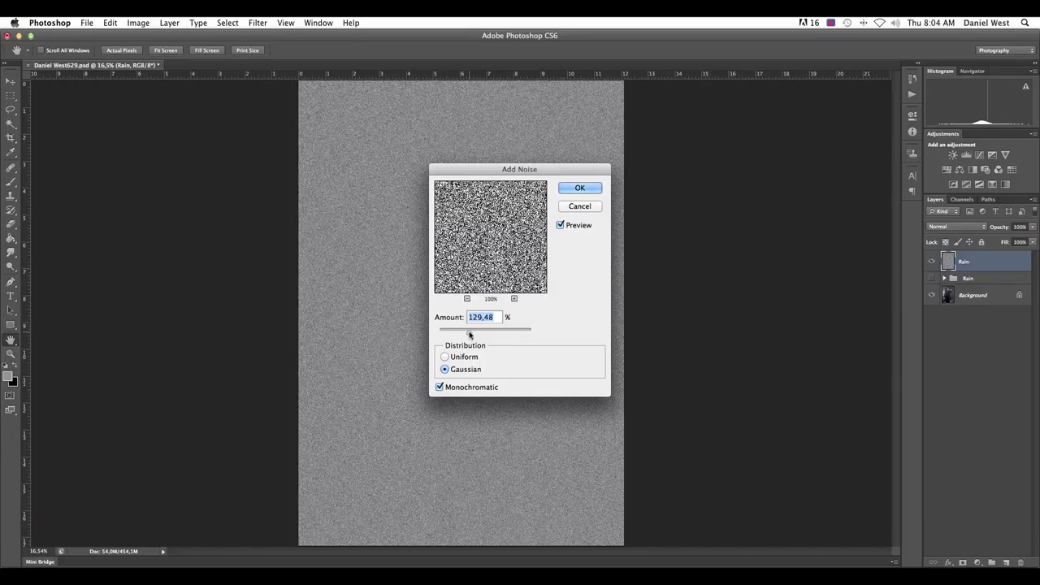
click(461, 360)
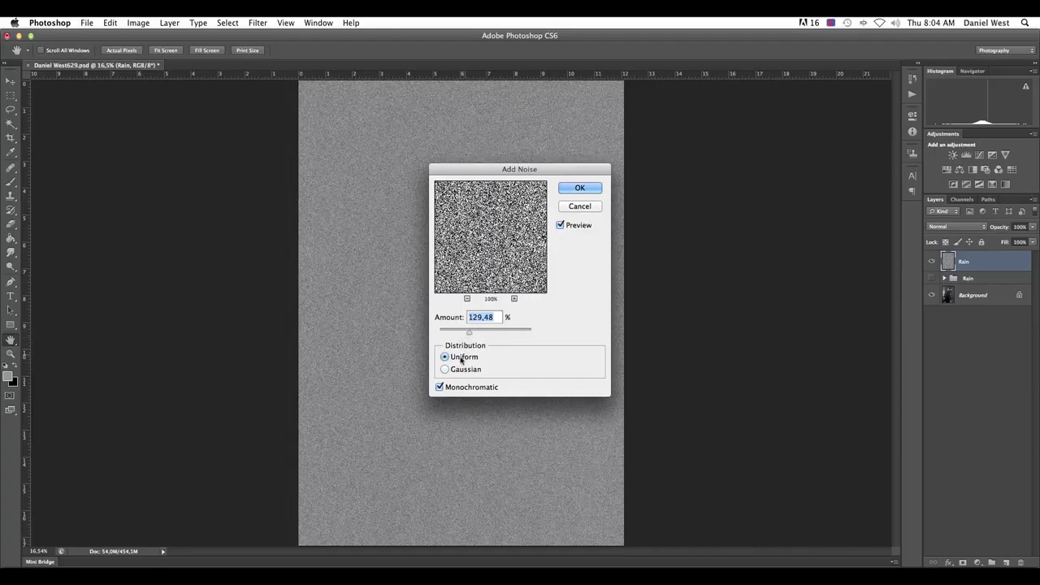
click(459, 371)
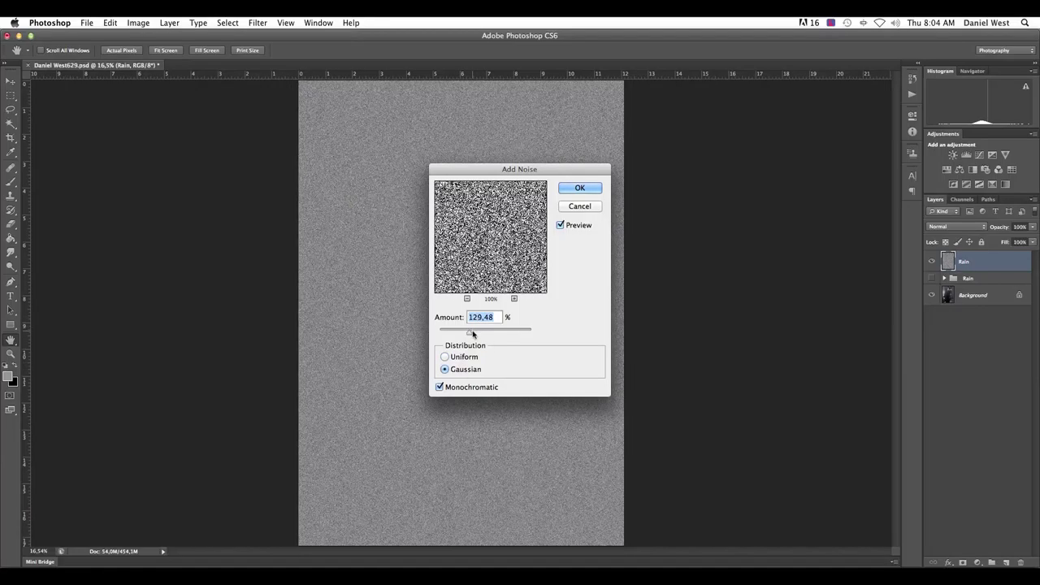
drag(472, 332, 479, 333)
click(440, 387)
click(580, 188)
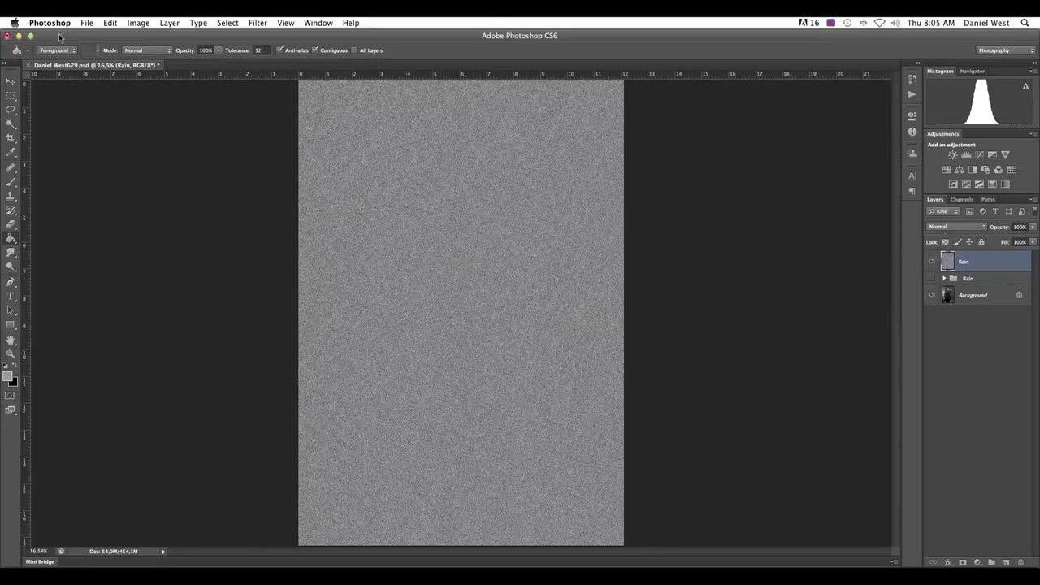
Step: Open Motion Blur on the Rain layer and try angles of 45, 90, 0 and 55 degrees
click(256, 23)
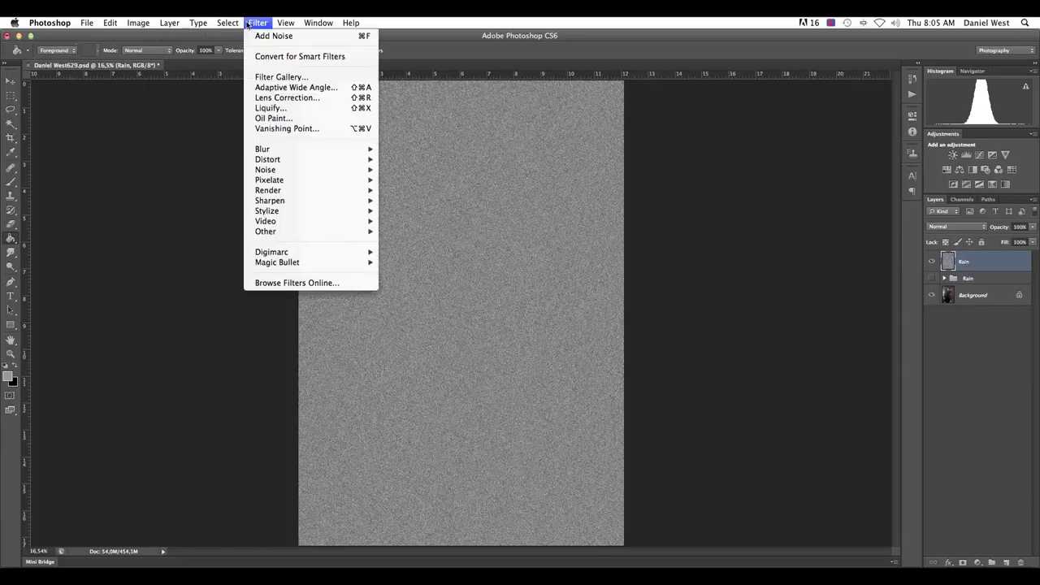
mouse_move(268, 151)
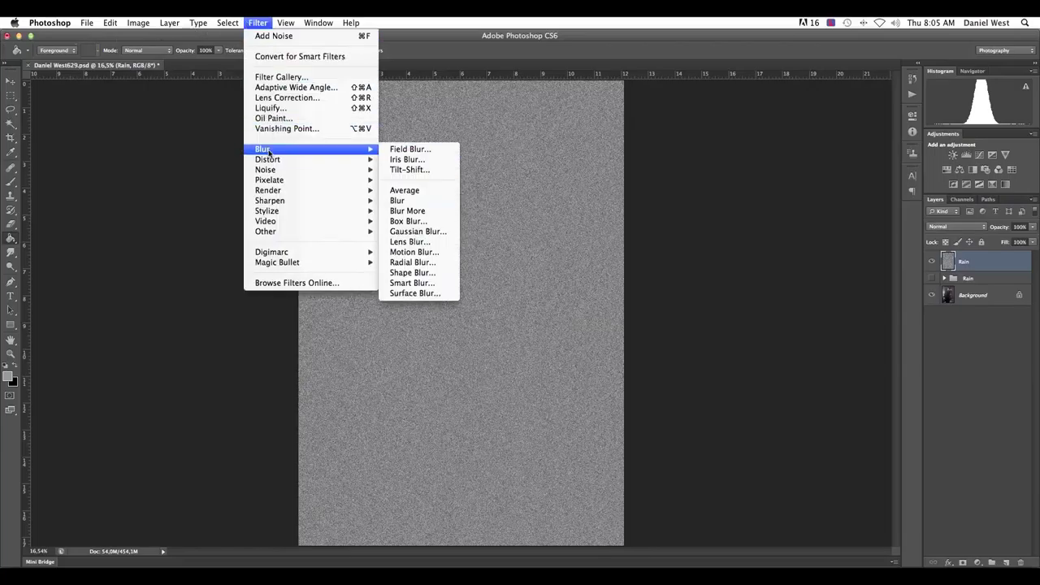
click(423, 252)
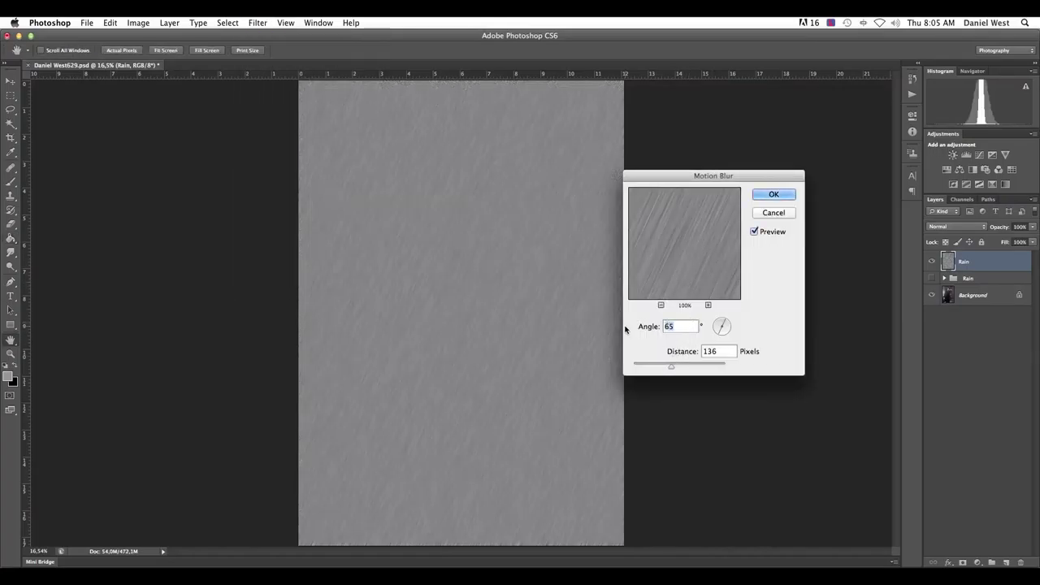
text(45)
drag(681, 326, 658, 326)
text(90)
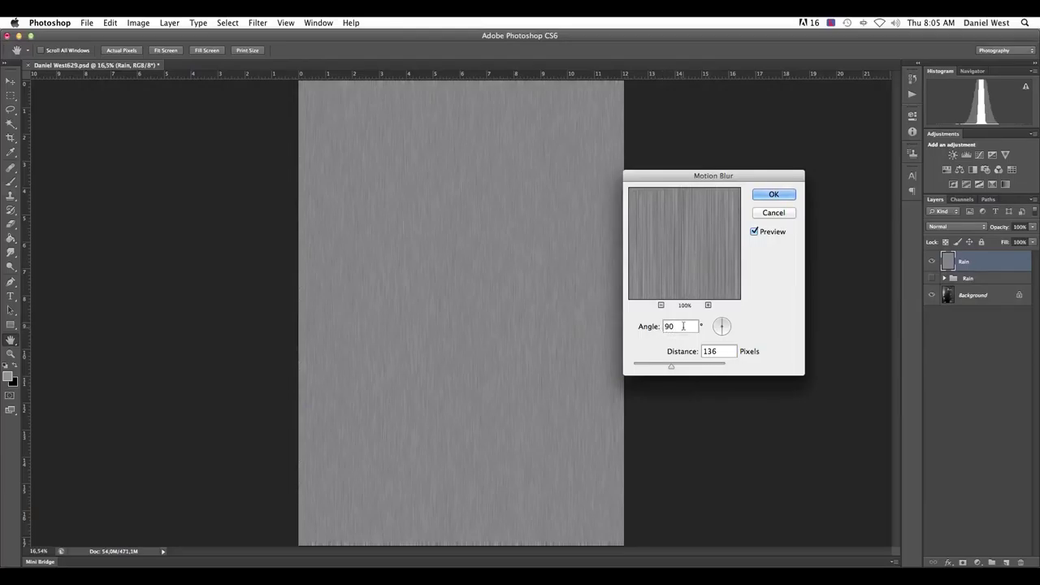
drag(682, 326, 644, 330)
text(0)
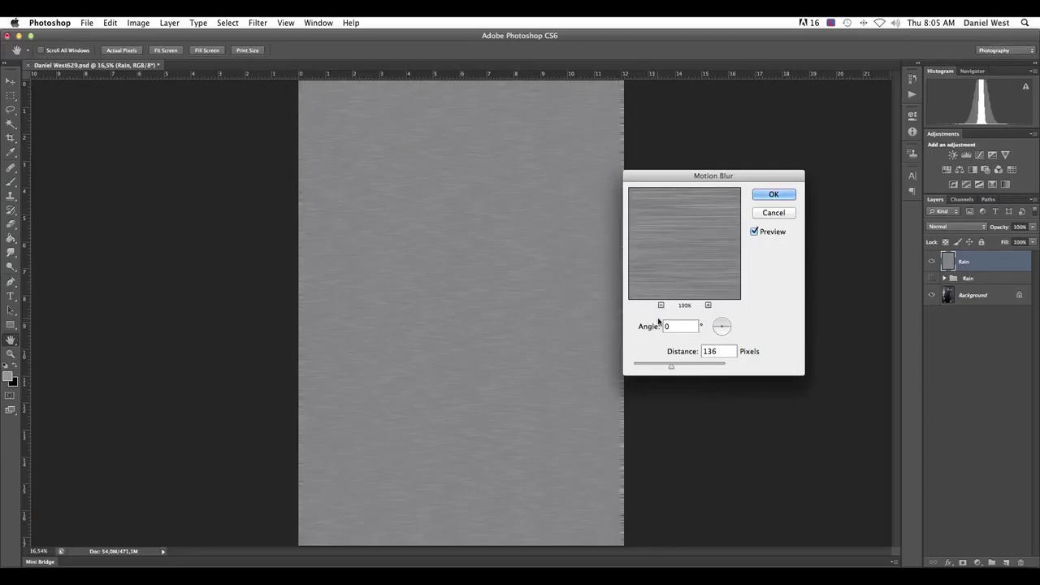
text(55)
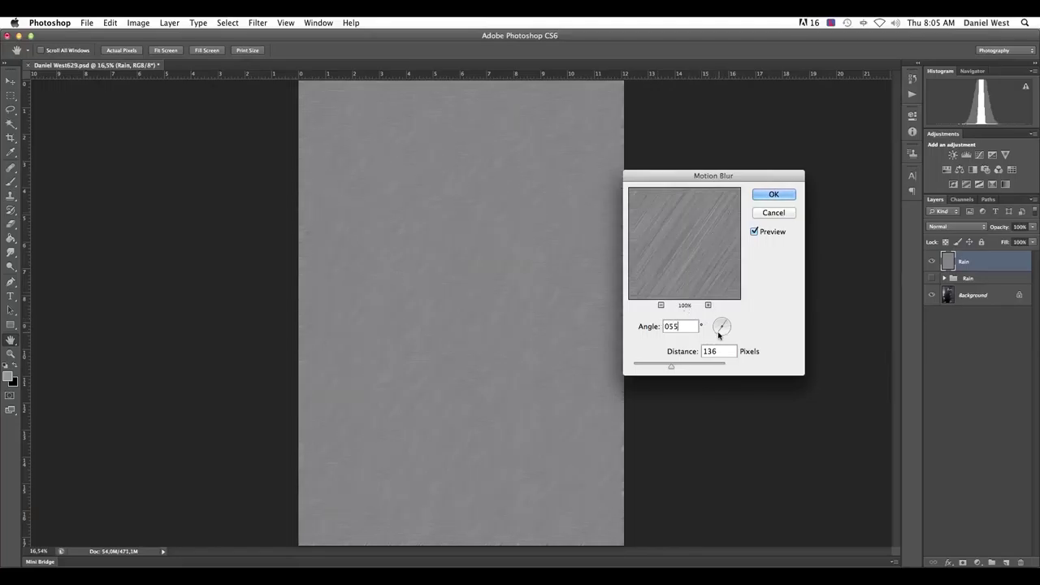
Step: Settle the Motion Blur at a 69° angle with 144-pixel distance for diagonal streaks
drag(720, 334, 719, 339)
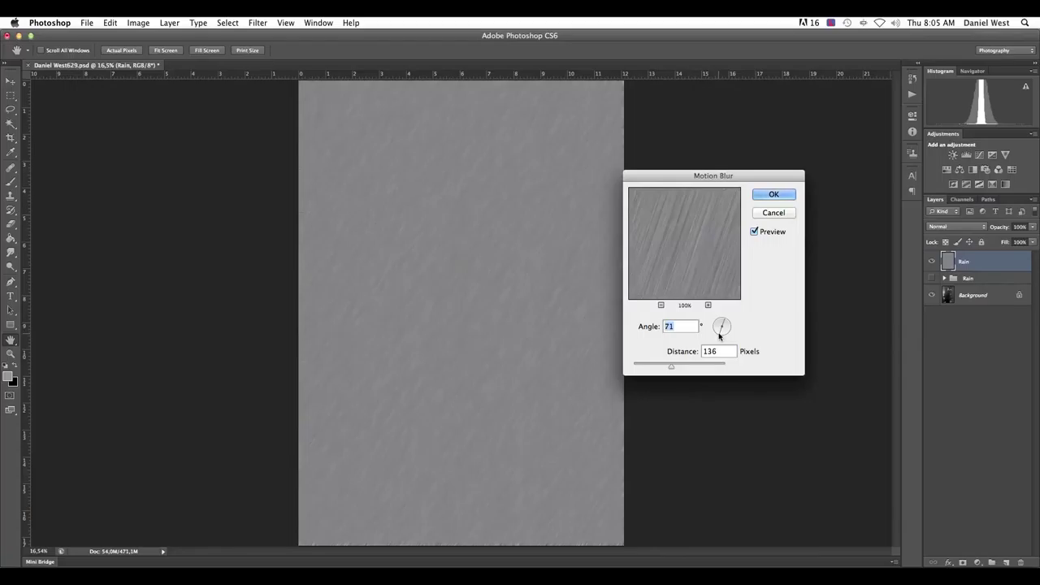
drag(719, 336, 708, 309)
drag(718, 324, 722, 323)
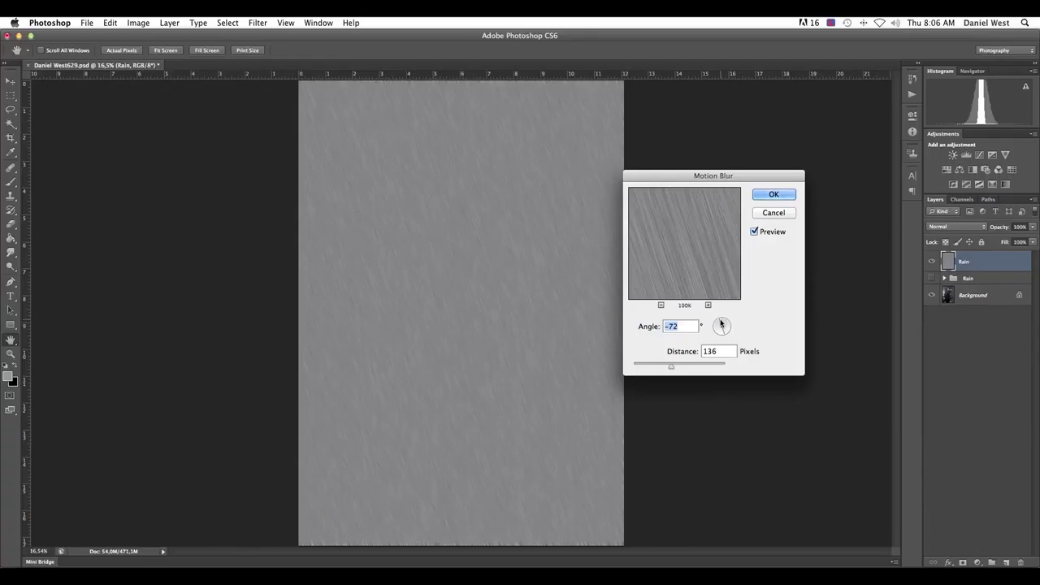
mouse_move(719, 324)
mouse_down()
mouse_move(703, 371)
mouse_move(719, 338)
mouse_up()
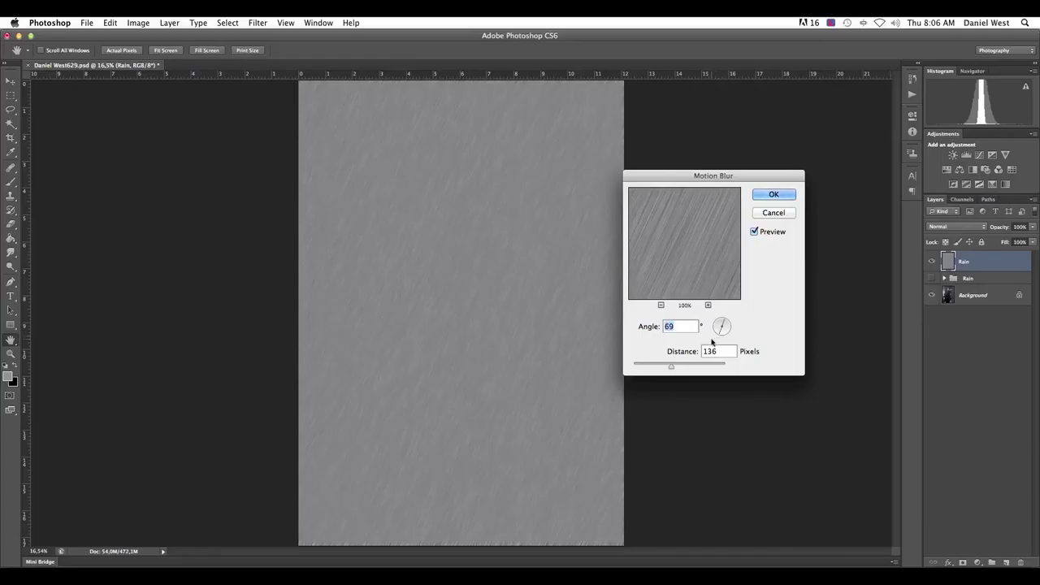
drag(674, 367, 607, 367)
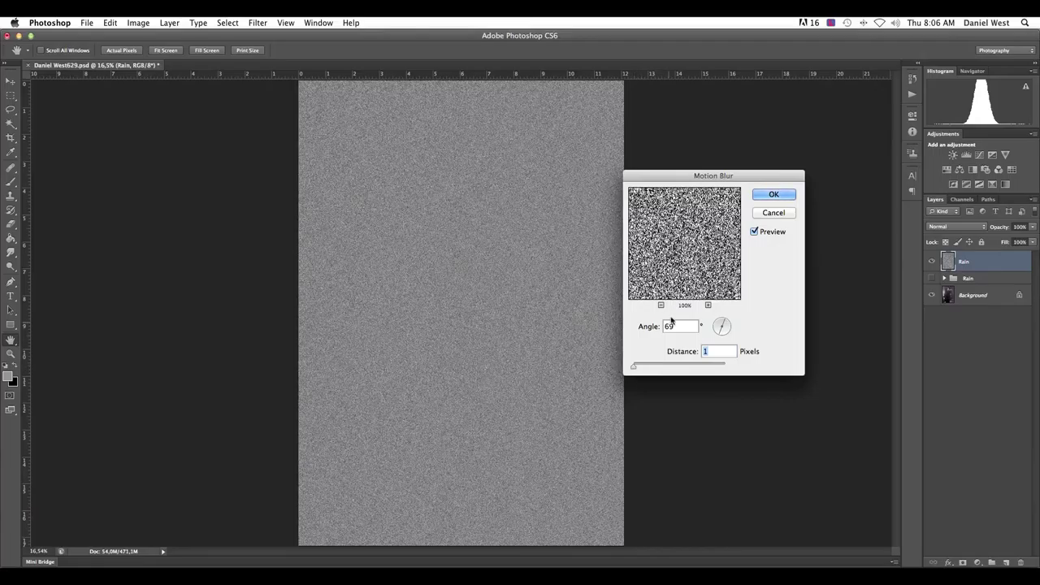
click(708, 305)
click(707, 305)
click(707, 305)
click(708, 305)
click(707, 304)
click(660, 305)
click(661, 304)
click(660, 304)
click(661, 305)
click(660, 305)
click(661, 305)
click(660, 304)
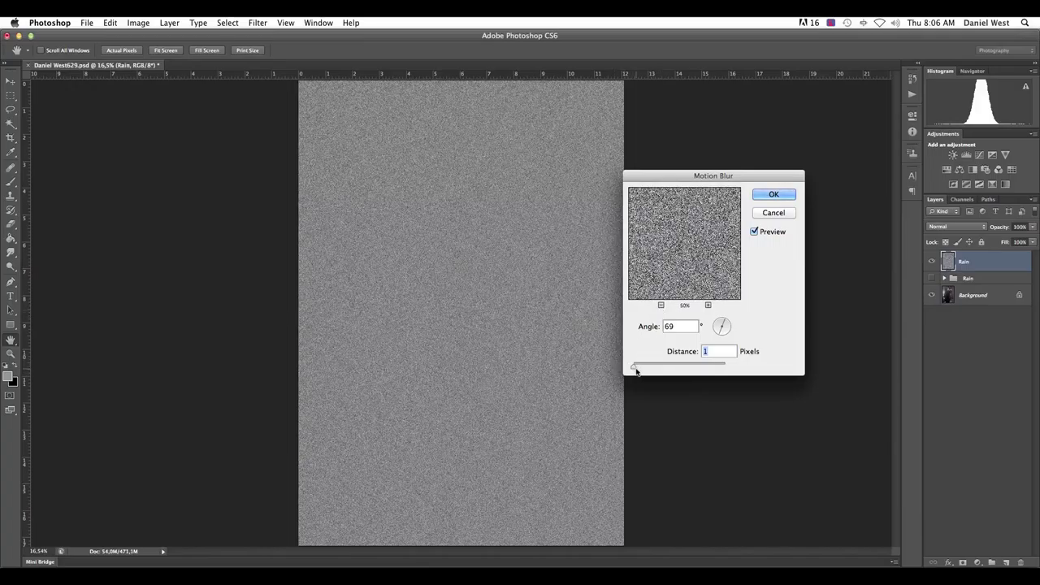
drag(636, 369, 673, 371)
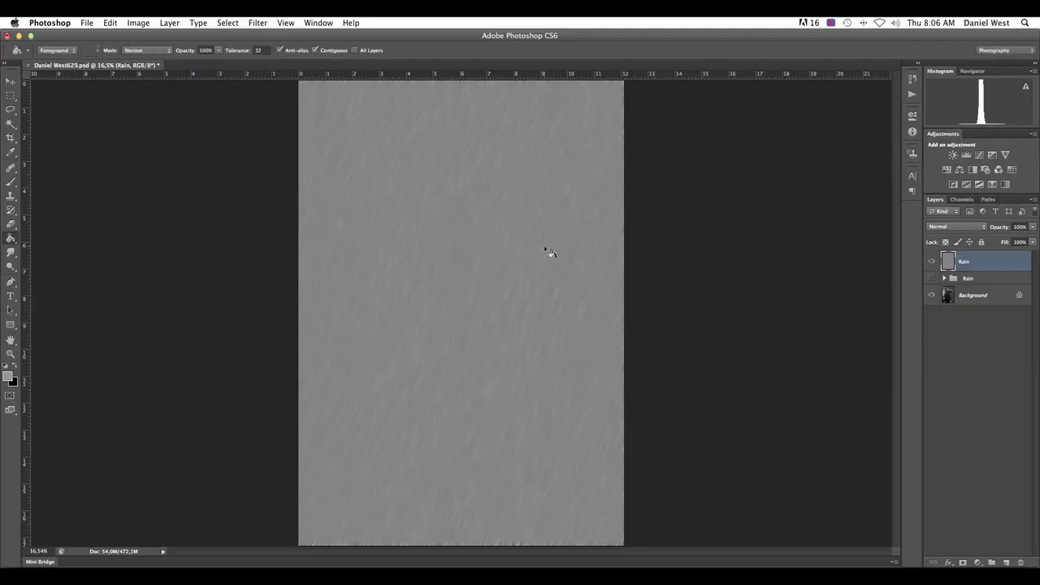
Step: Change the Rain layer's blend mode from Normal to Screen
click(970, 231)
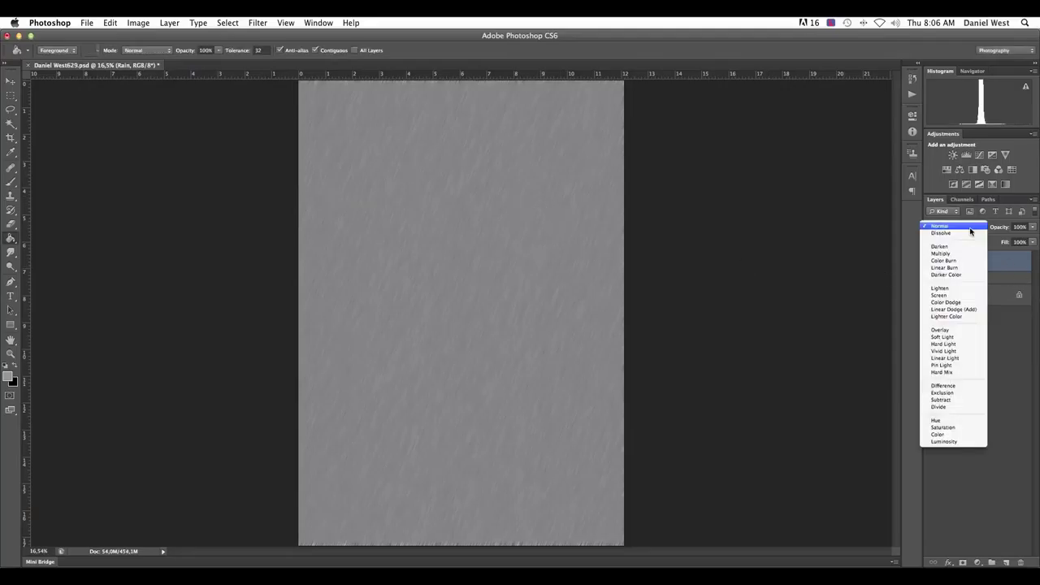
click(969, 232)
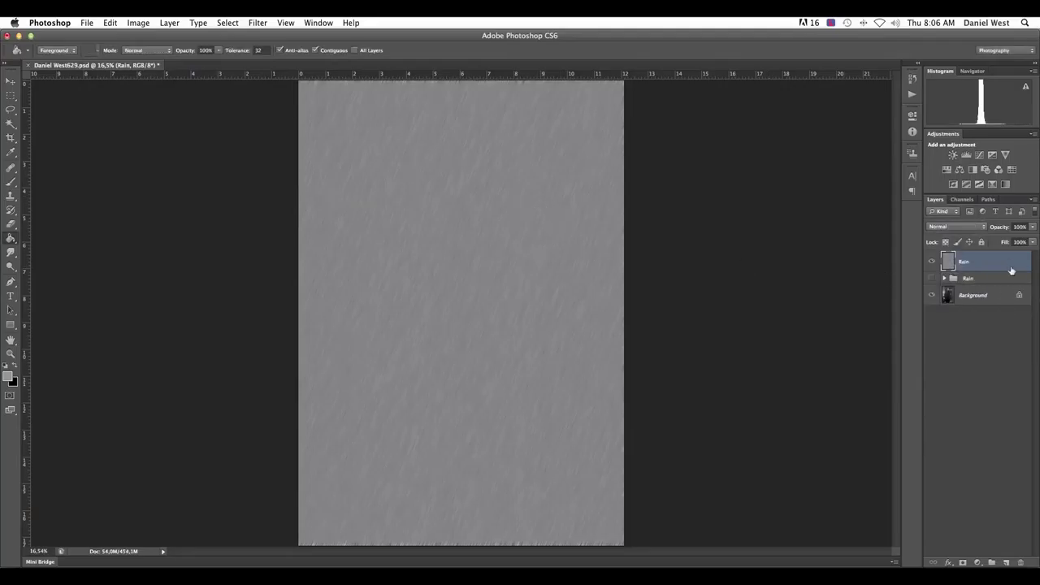
click(968, 231)
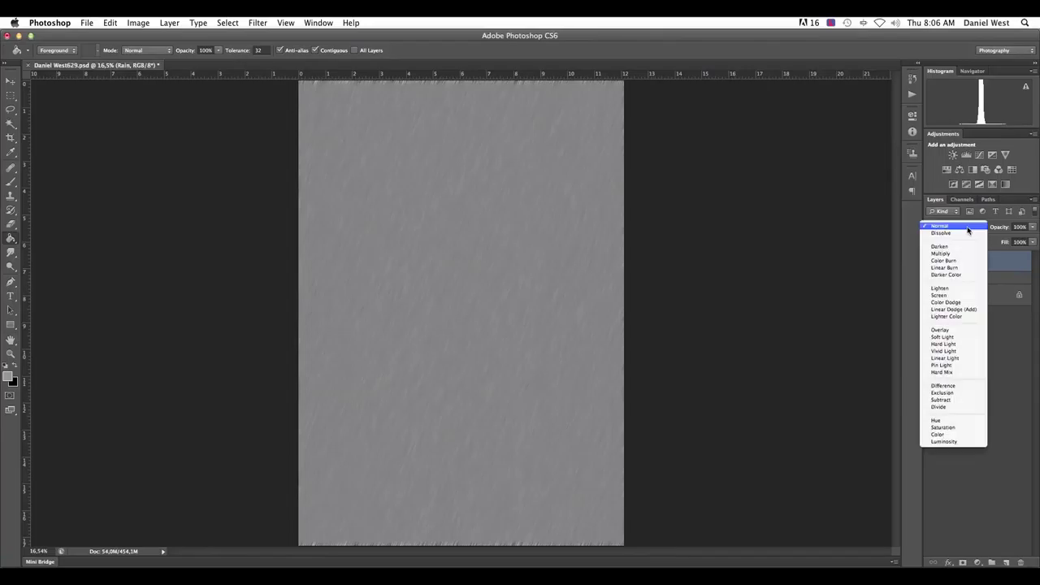
click(954, 296)
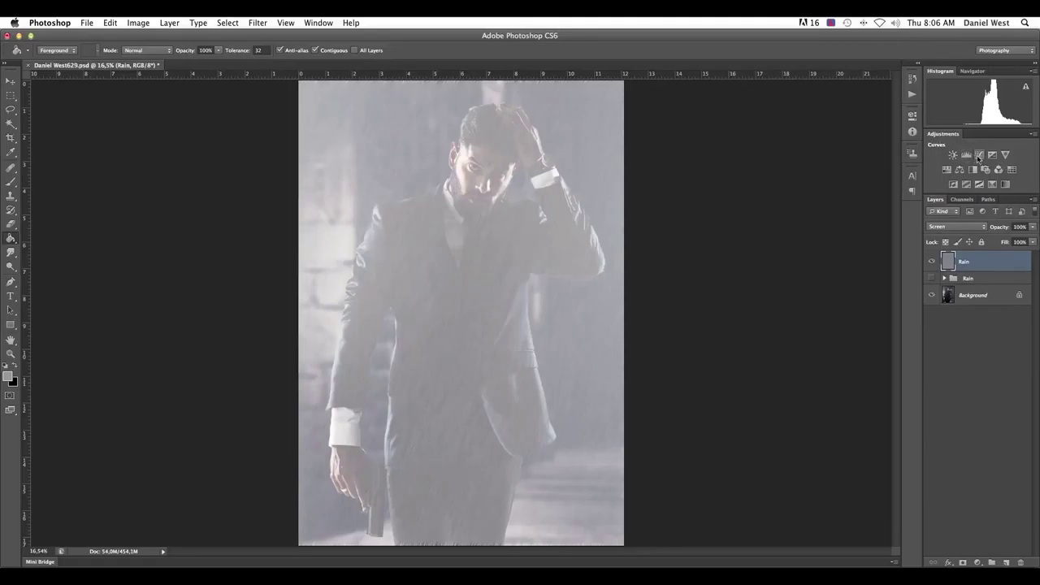
Step: Add a Curves adjustment layer clipped to the Rain layer
click(978, 562)
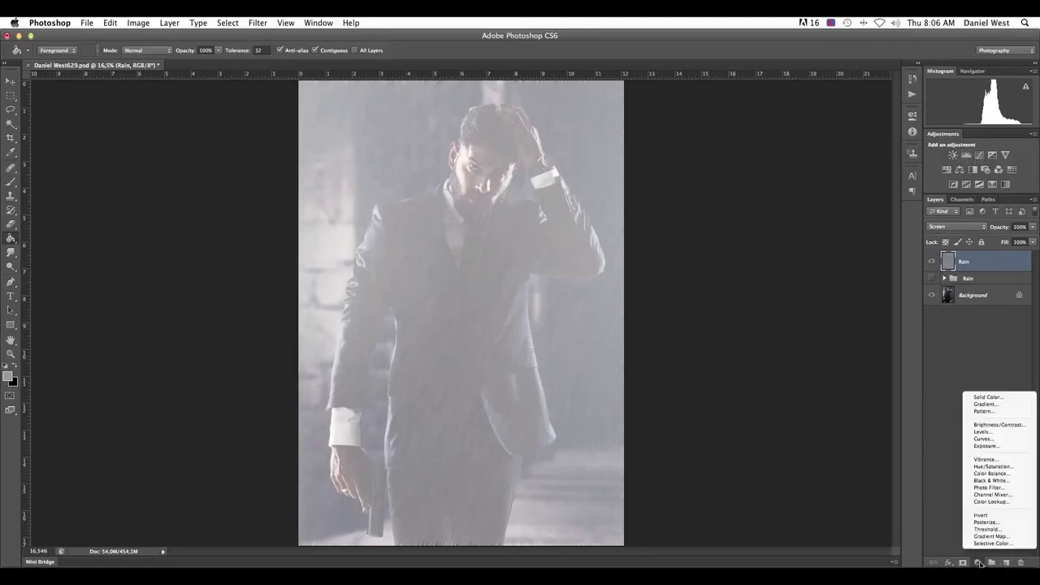
click(987, 439)
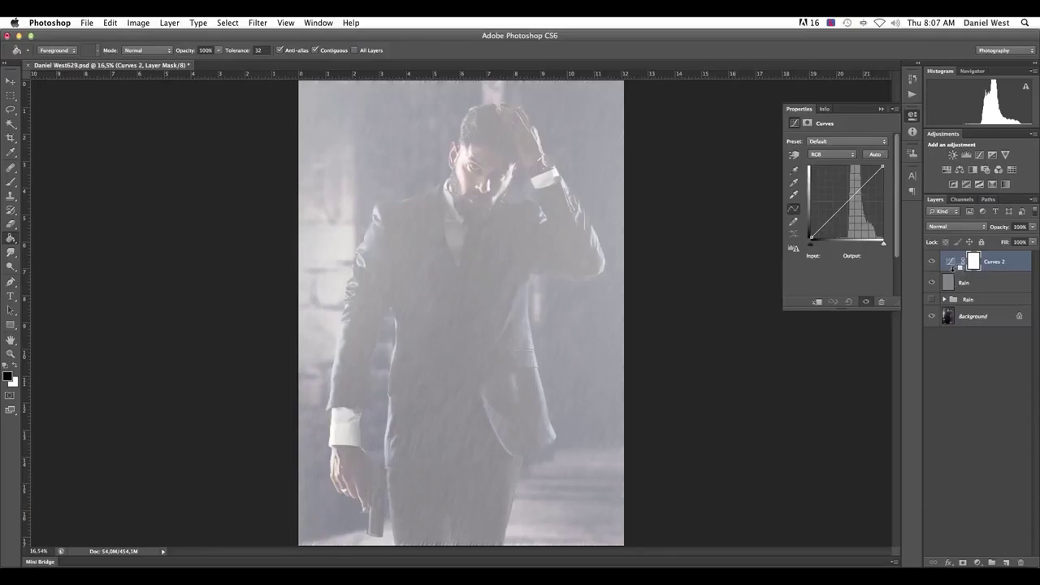
alt+click(953, 269)
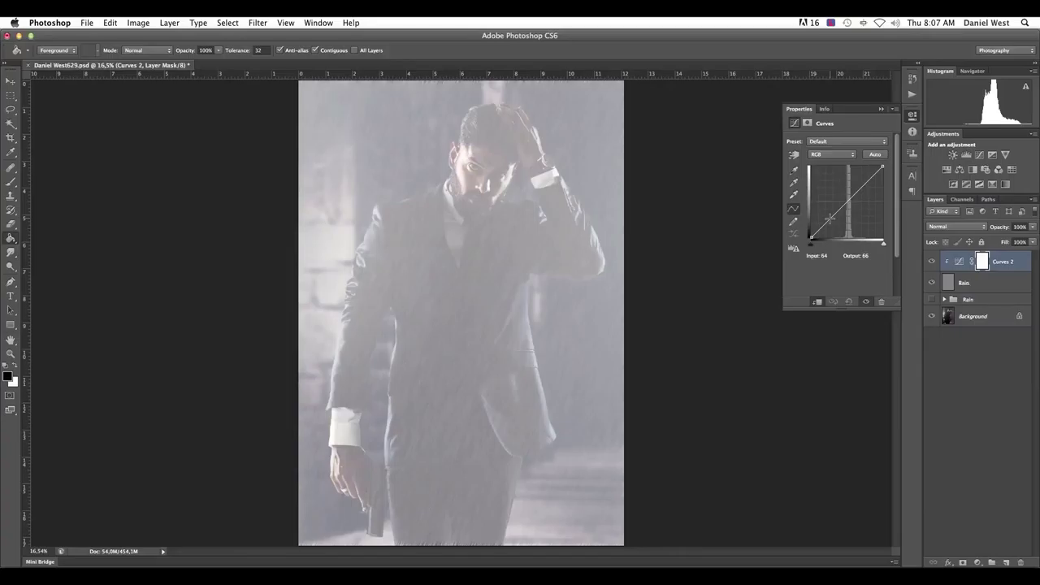
Step: Pull the curve's shadow point down and reshape the highlights so only bright streaks remain
click(829, 218)
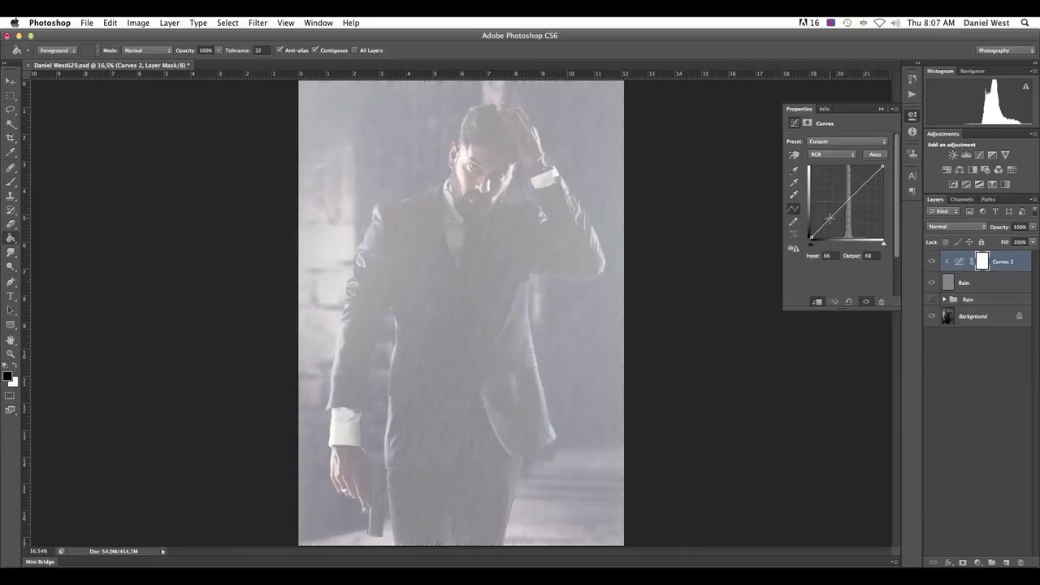
click(869, 178)
drag(830, 218, 854, 224)
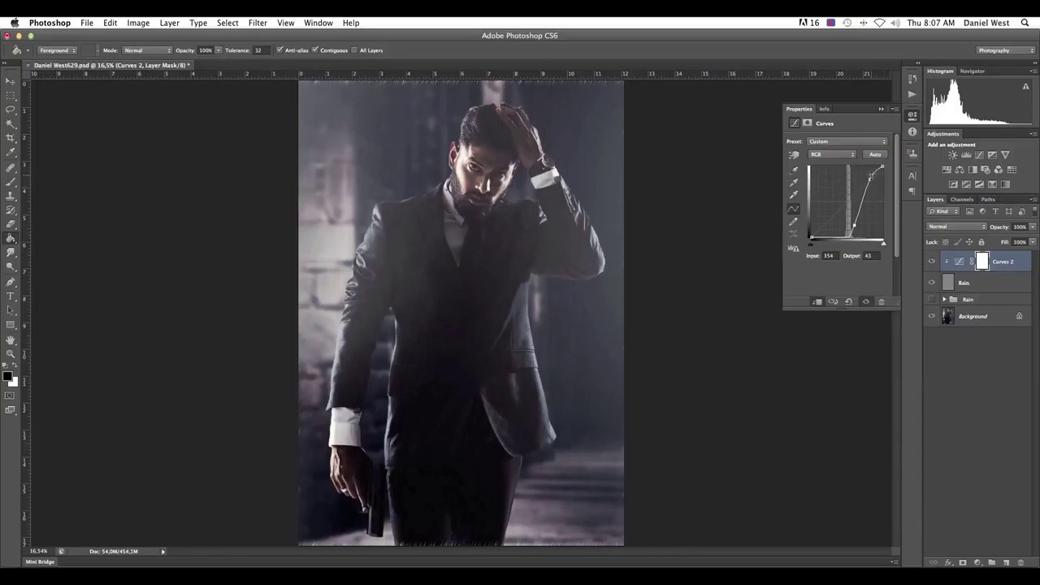
drag(870, 177, 858, 190)
mouse_move(852, 225)
mouse_down()
mouse_move(850, 216)
mouse_move(853, 227)
mouse_up()
drag(854, 226, 852, 226)
drag(864, 189, 864, 188)
click(881, 109)
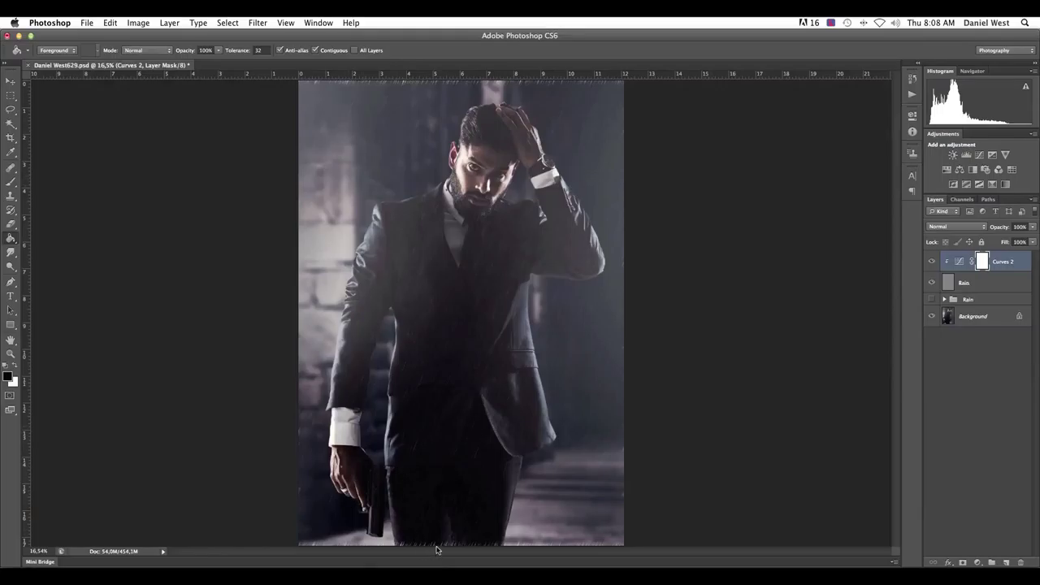
key(ctrl+plus)
key(ctrl+plus)
drag(460, 522, 463, 217)
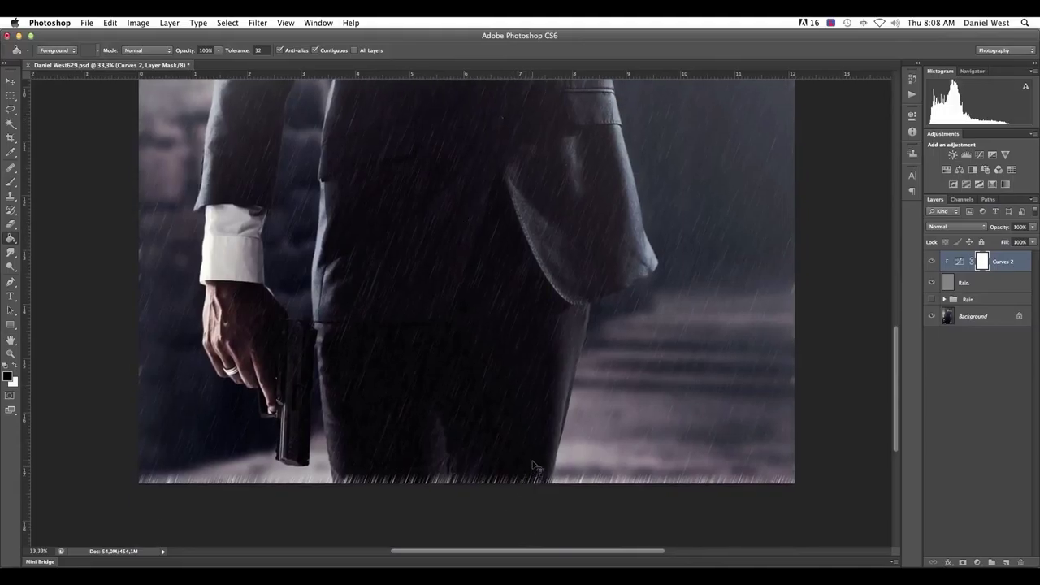
key(ctrl+plus)
key(ctrl+minus)
key(ctrl+minus)
key(ctrl+minus)
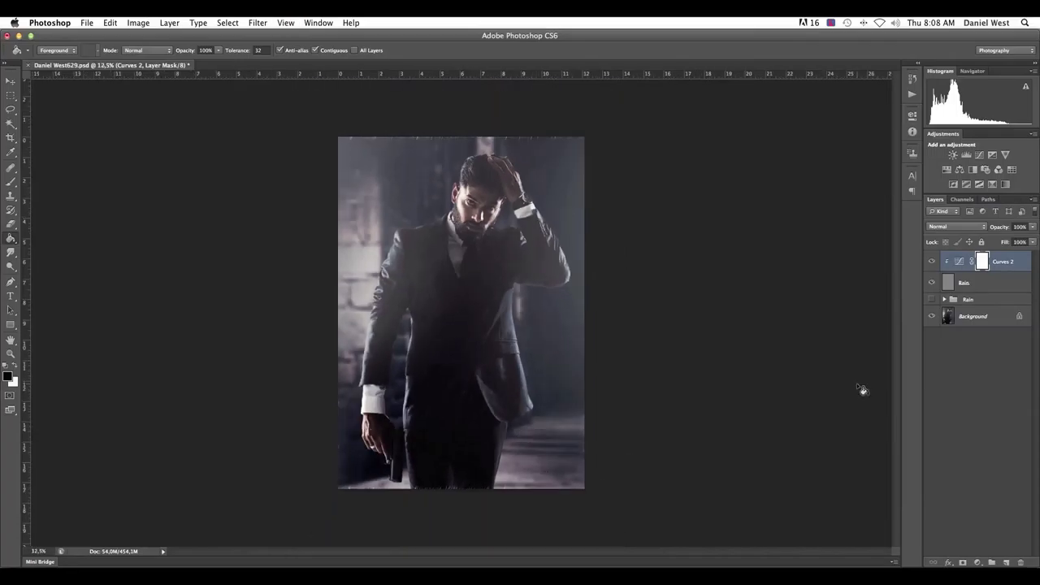
Step: Scale the Rain layer up around its centre to about 197% and commit the transform
click(944, 281)
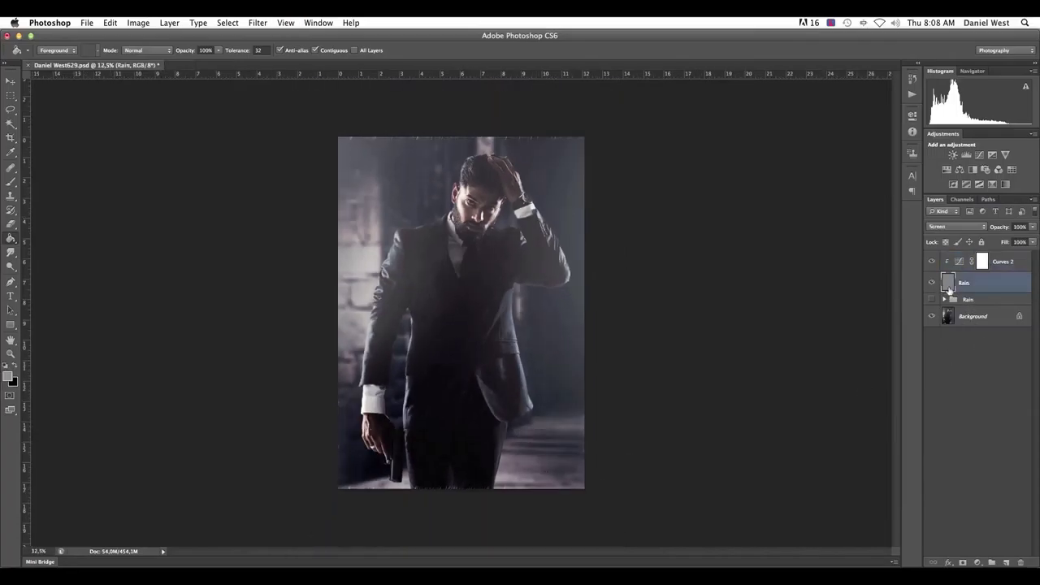
key(ctrl+t)
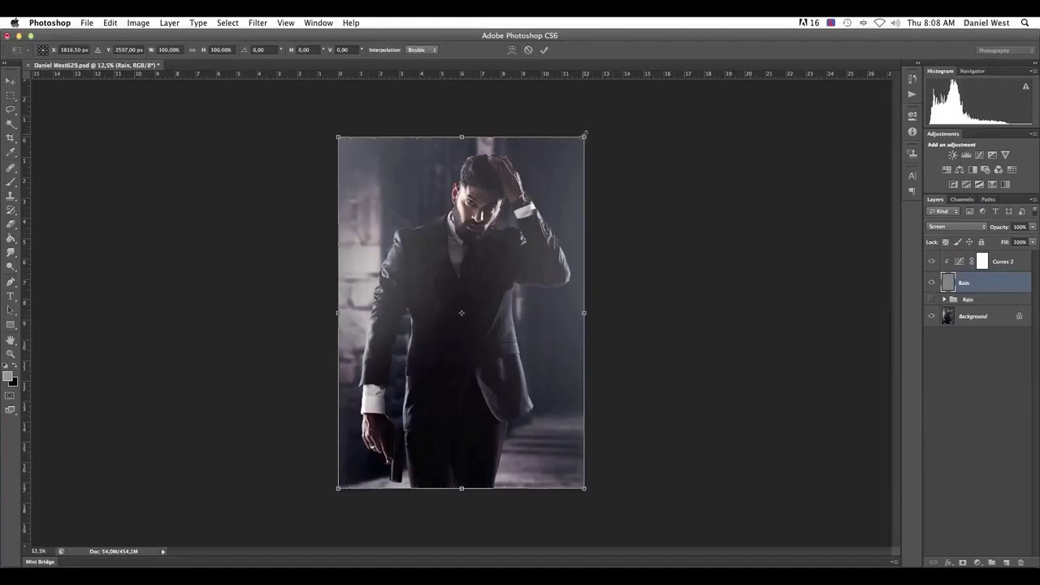
drag(584, 135, 861, 77)
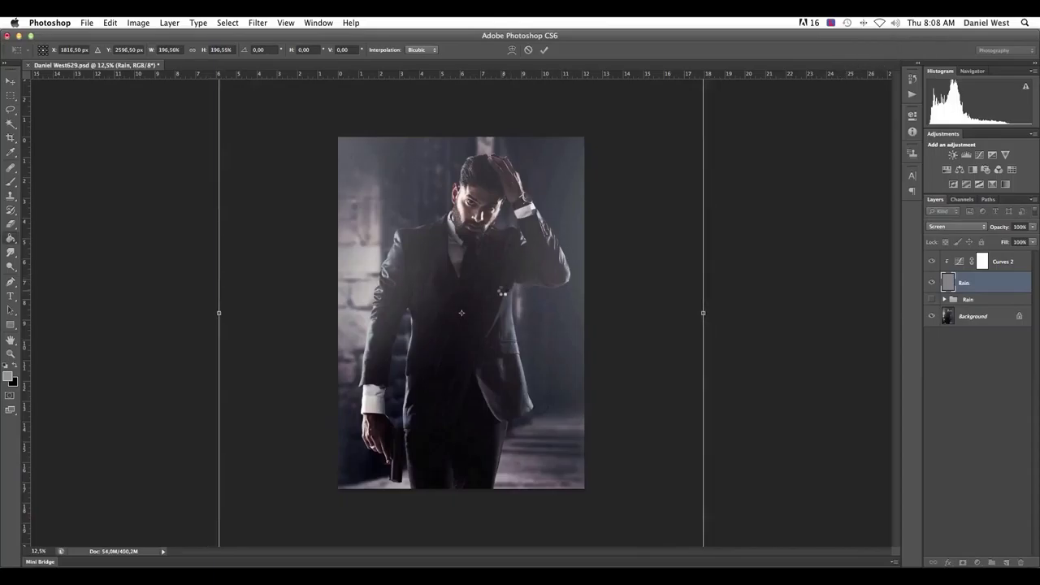
key(Return)
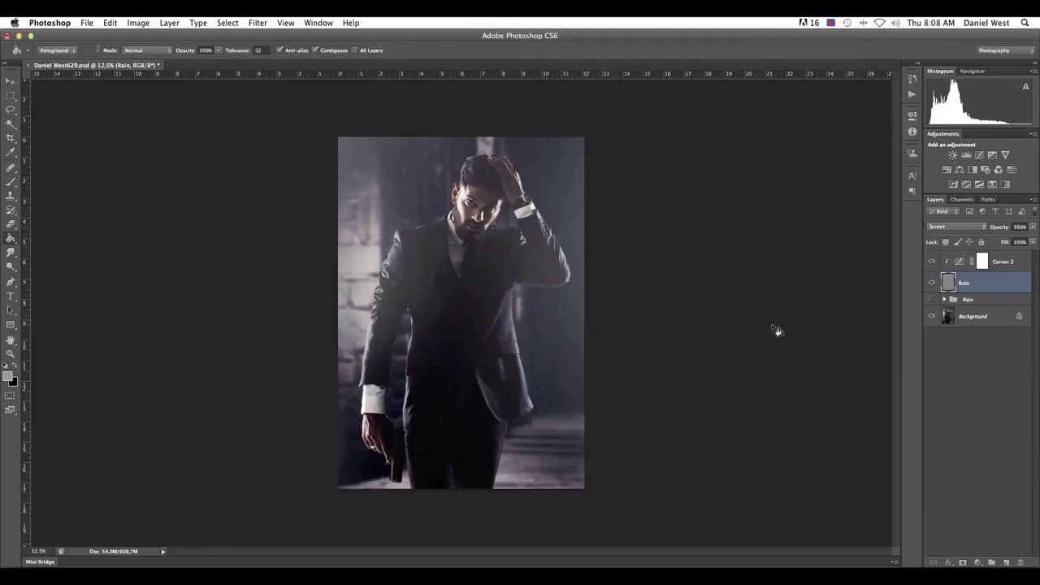
Step: Nudge the lower point of the Curves 2 curve slightly left to fine-tune the darkening
click(931, 283)
click(931, 283)
click(982, 261)
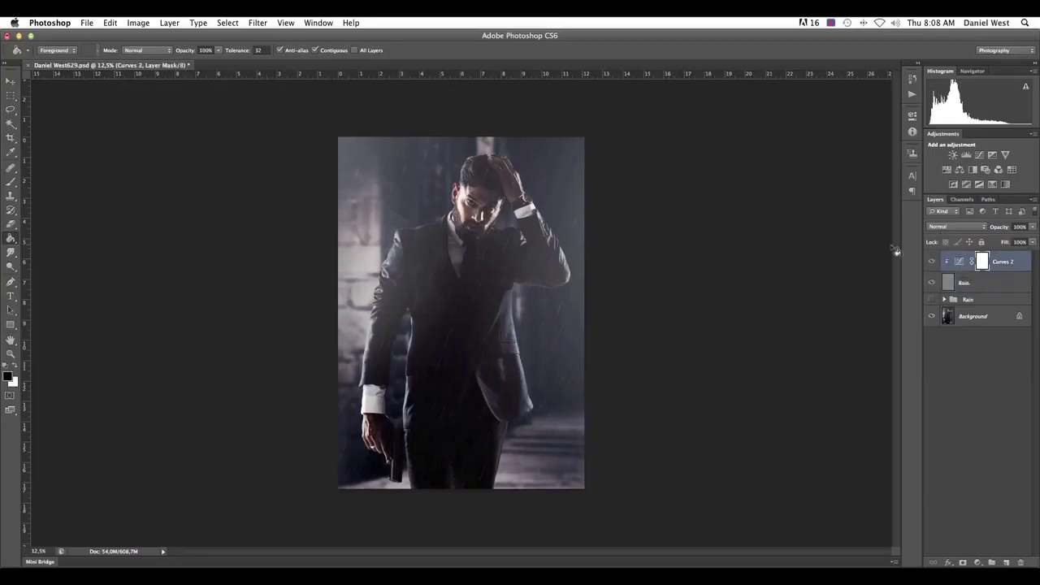
click(963, 262)
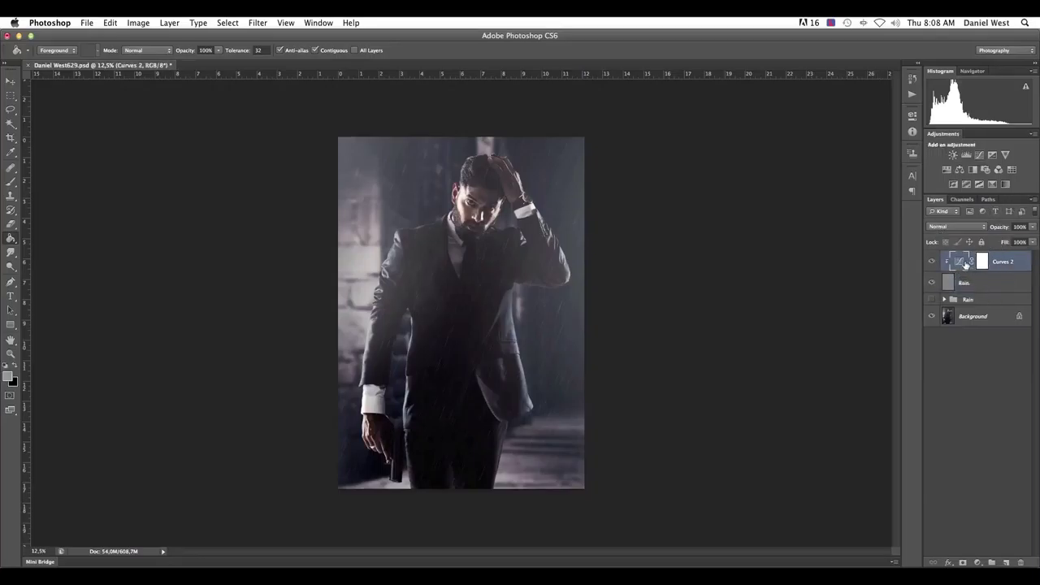
double_click(960, 263)
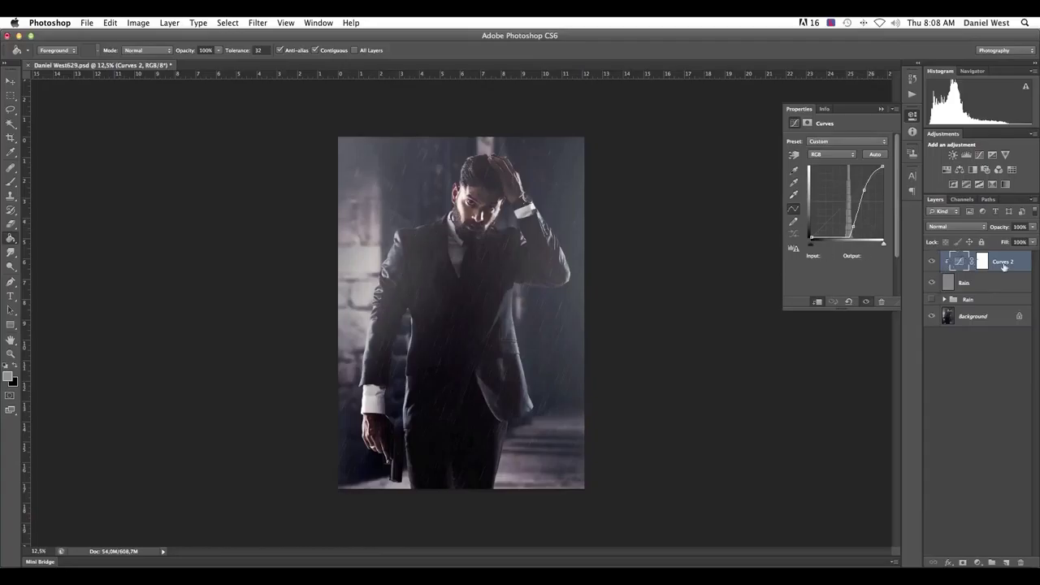
click(855, 228)
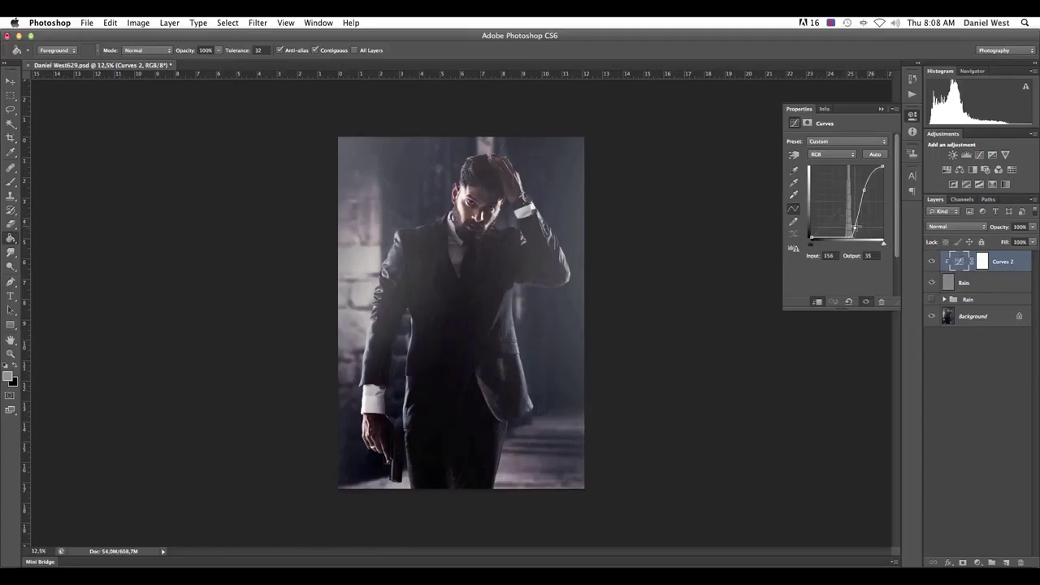
drag(855, 228, 853, 229)
Step: Duplicate the Rain layer together with Curves 2, creating Rain copy and Curves 2 copy
click(949, 283)
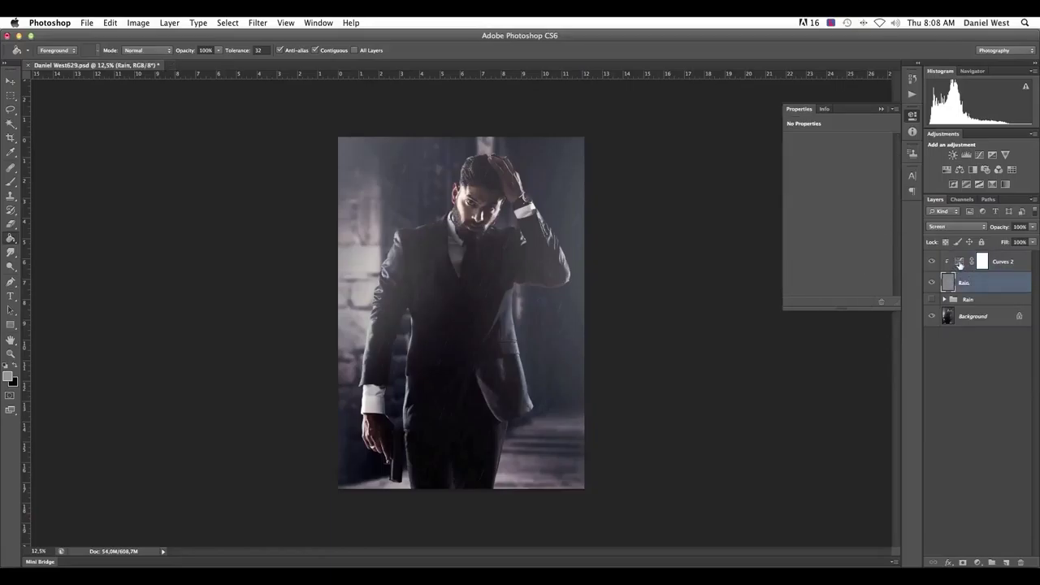
shift+click(959, 264)
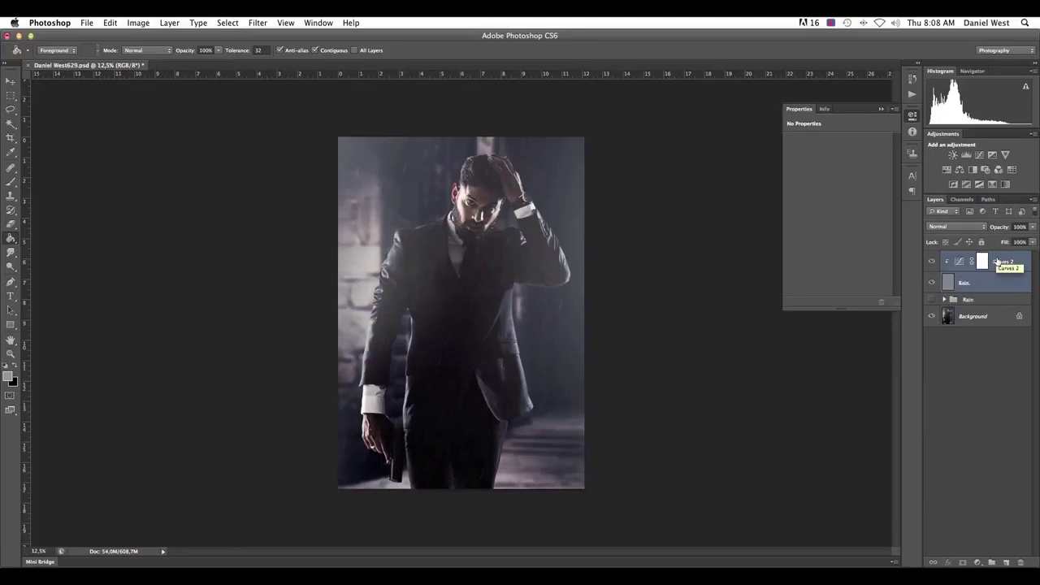
key(super+j)
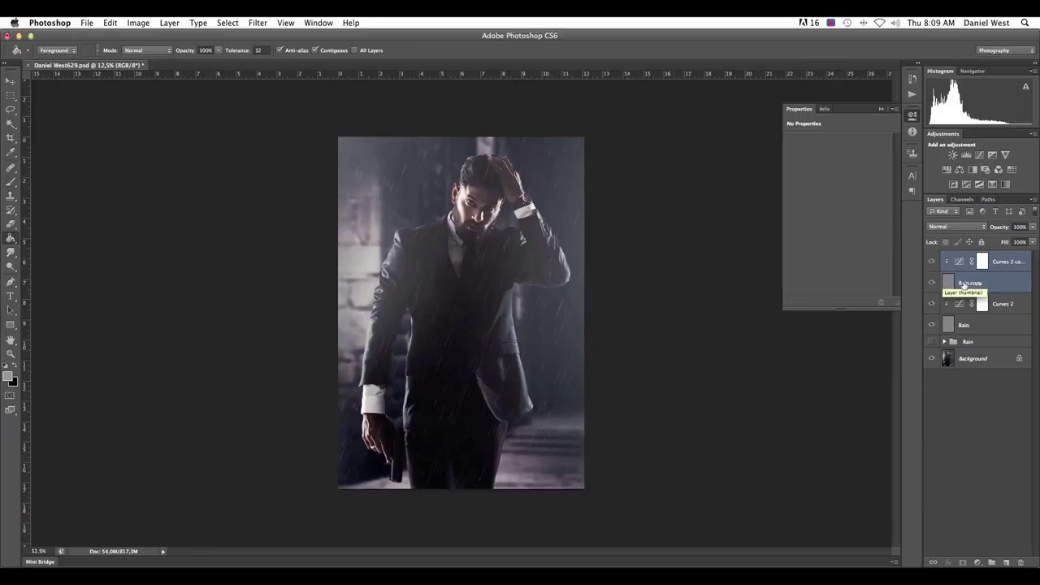
Step: Duplicate the rain-and-curves pair once more, then select Rain copy 2
key(super+j)
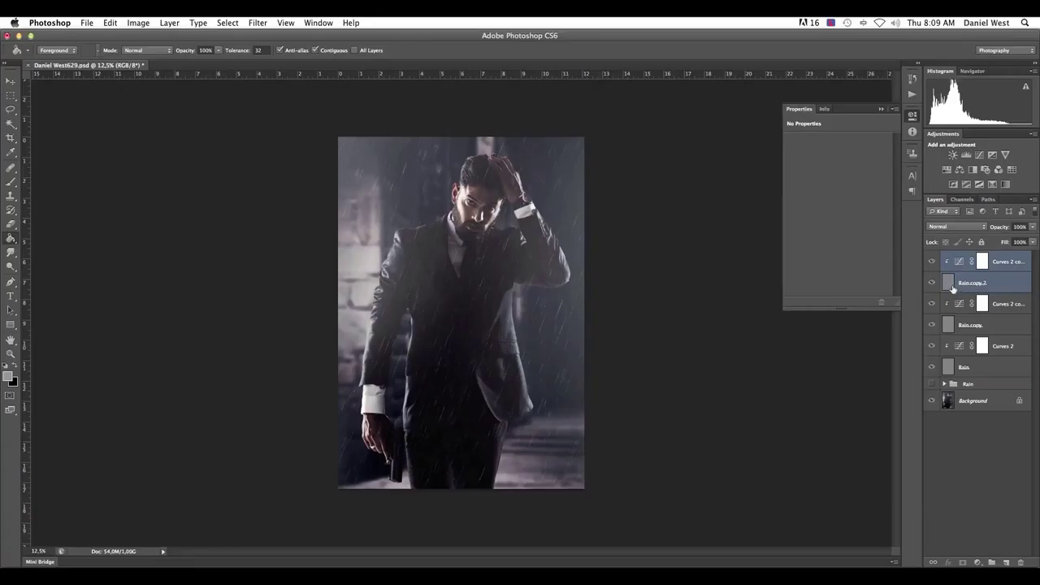
click(957, 417)
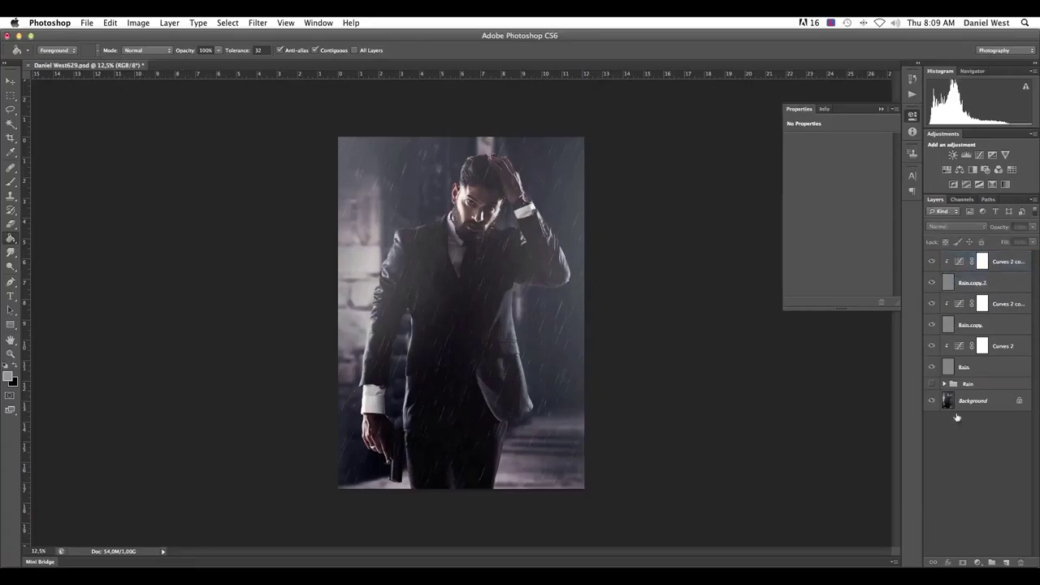
click(947, 283)
Step: Scale Rain copy 2 down to about 65% around its centre and commit it
key(super+t)
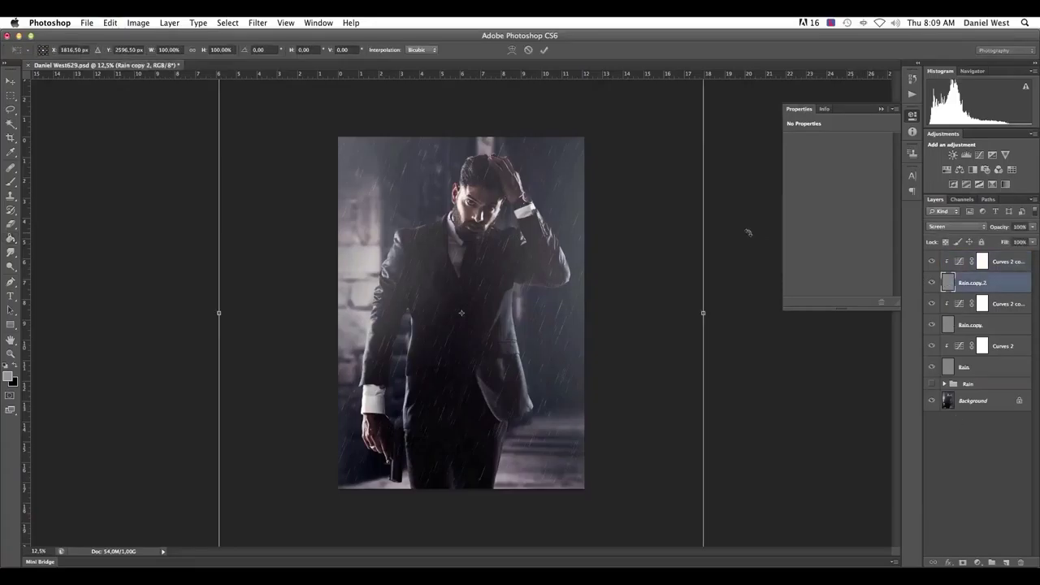
key(super+minus)
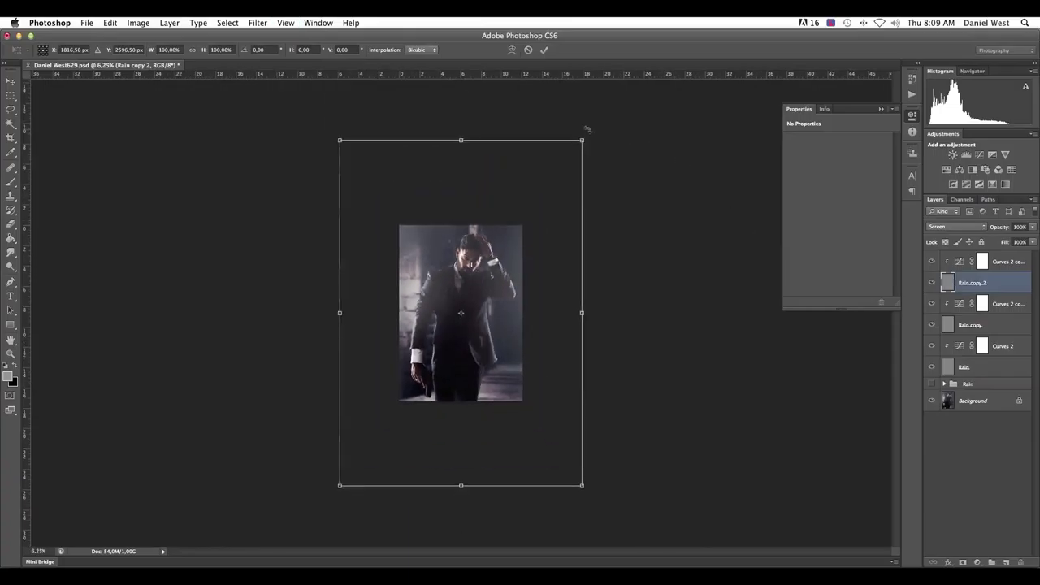
drag(581, 139, 526, 187)
key(super+plus)
key(super+plus)
key(super+plus)
key(super+plus)
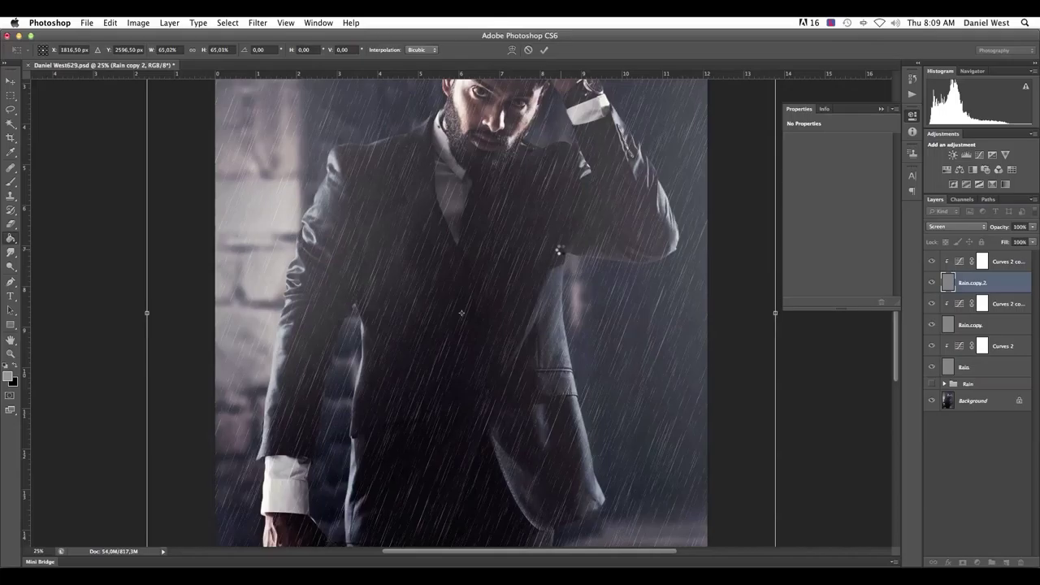
key(Return)
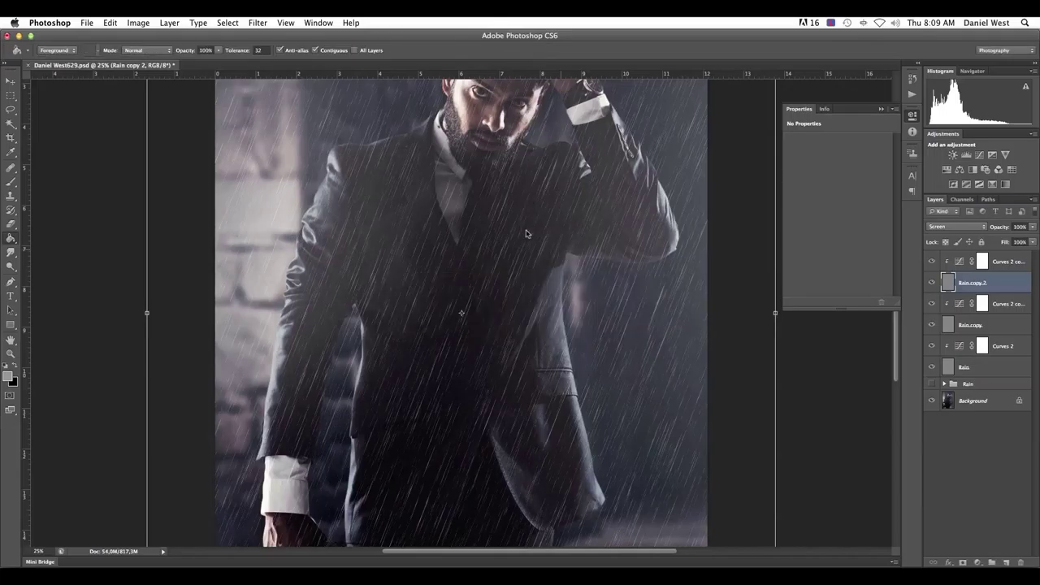
key(super+h)
key(super+0)
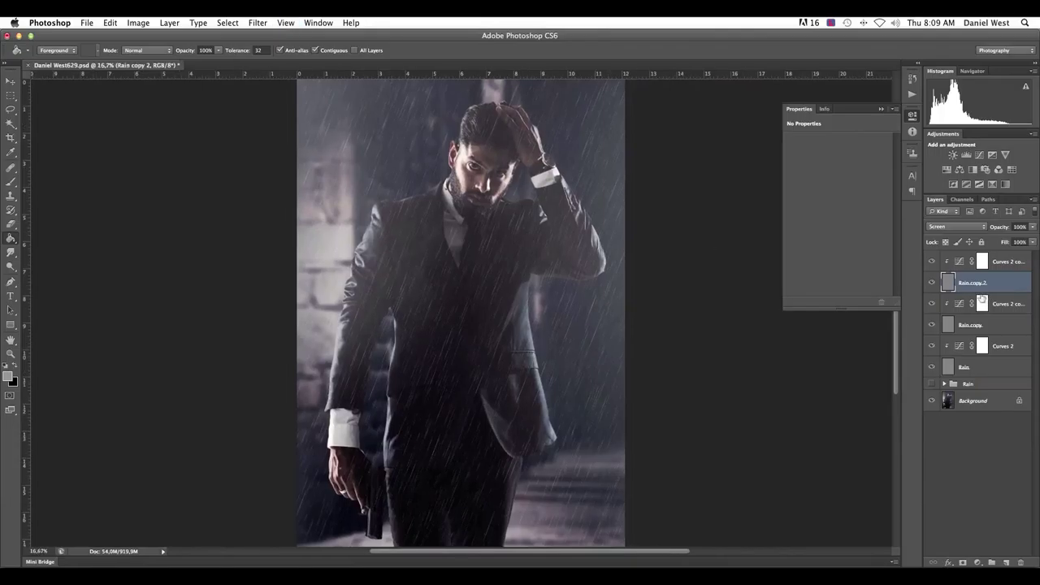
Step: Reshape the top Curves 2 copy curve, darkening shadows and adding a highlight point
click(964, 264)
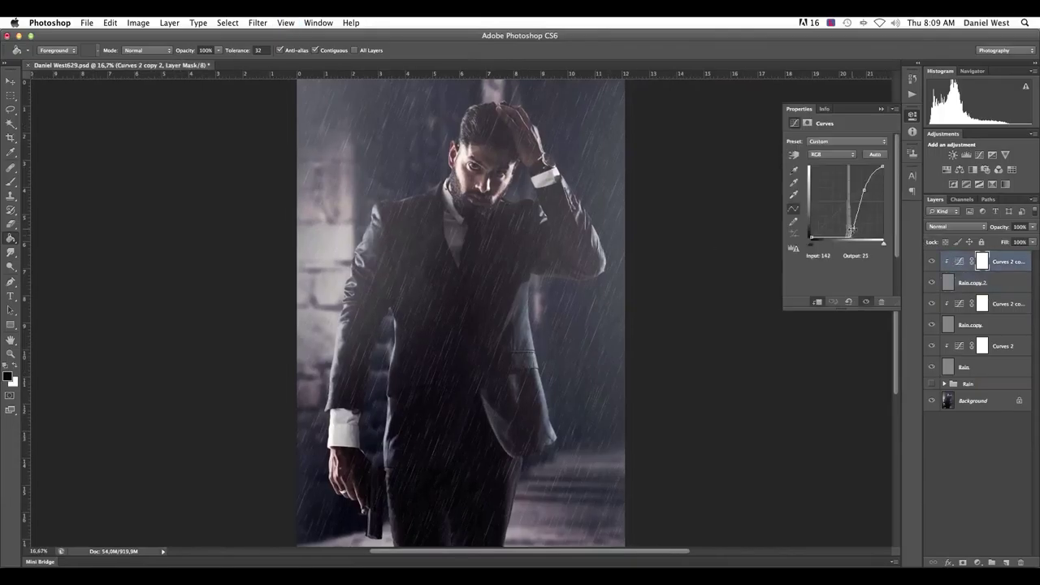
drag(853, 230, 854, 230)
drag(864, 189, 870, 177)
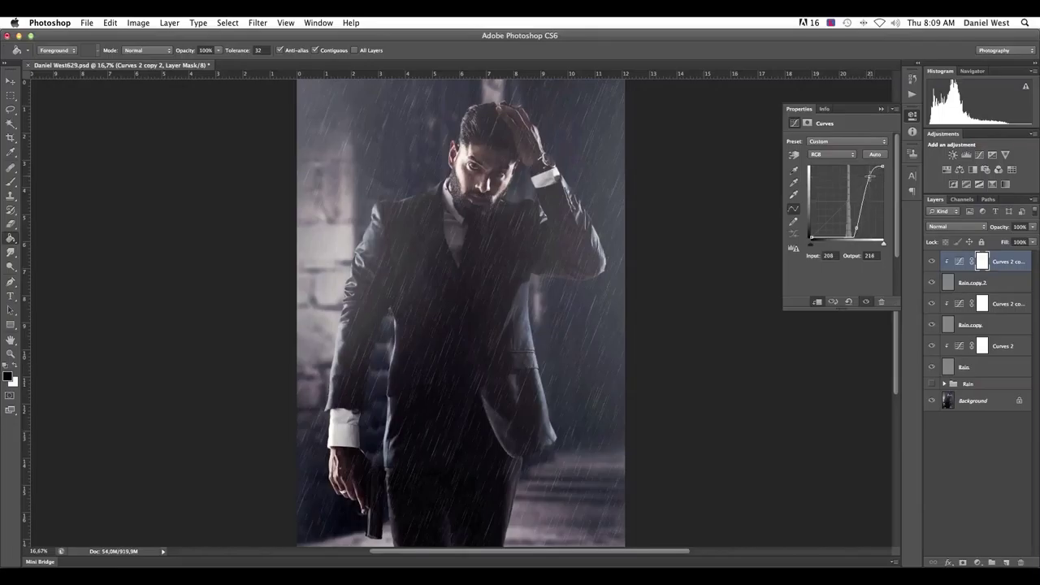
click(857, 229)
Step: Steepen the other Curves 2 copy curve, then select all layers down to Rain
click(961, 303)
click(854, 228)
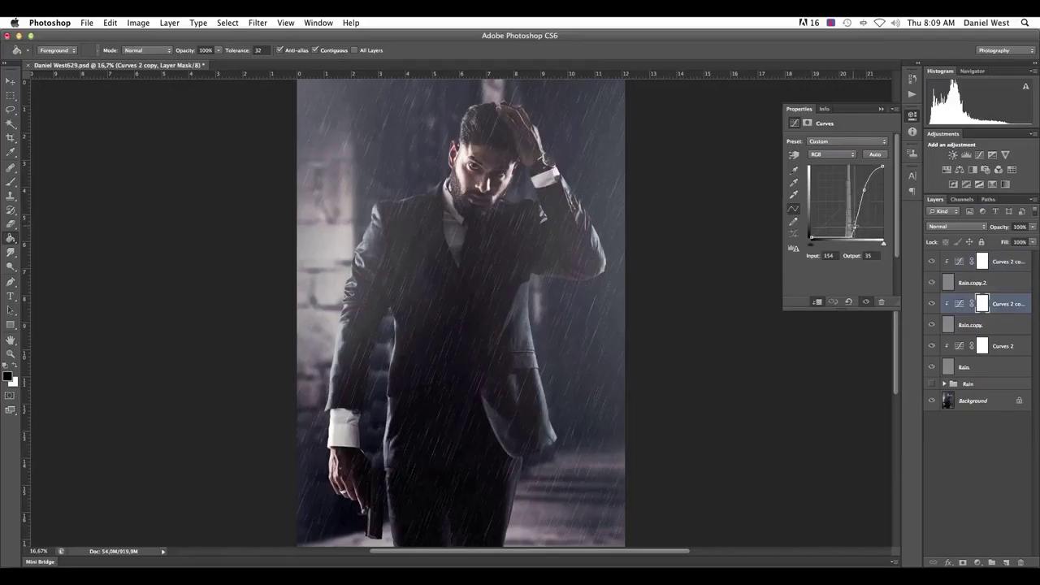
drag(854, 227, 856, 227)
drag(865, 189, 863, 185)
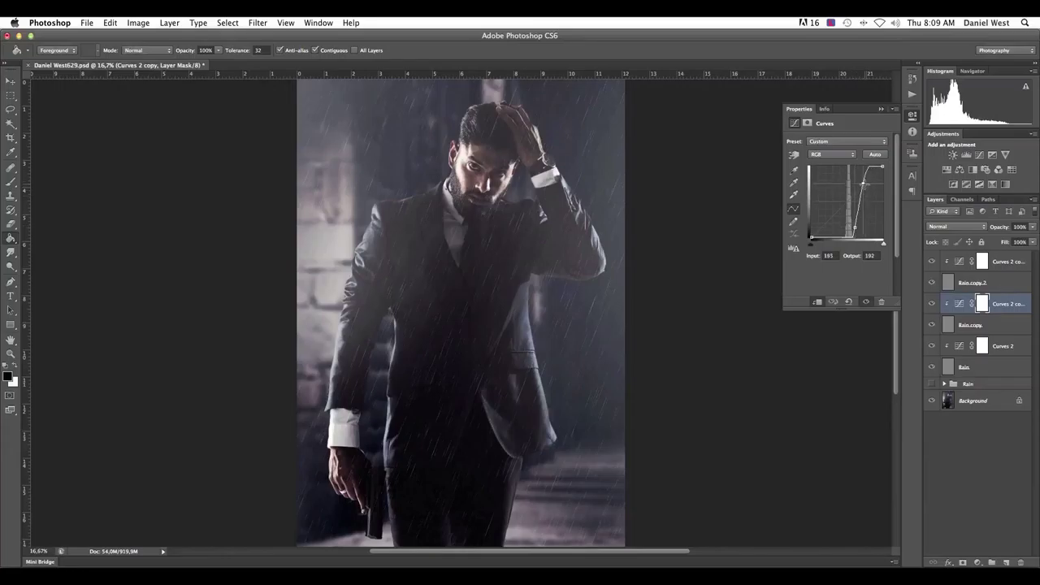
click(959, 261)
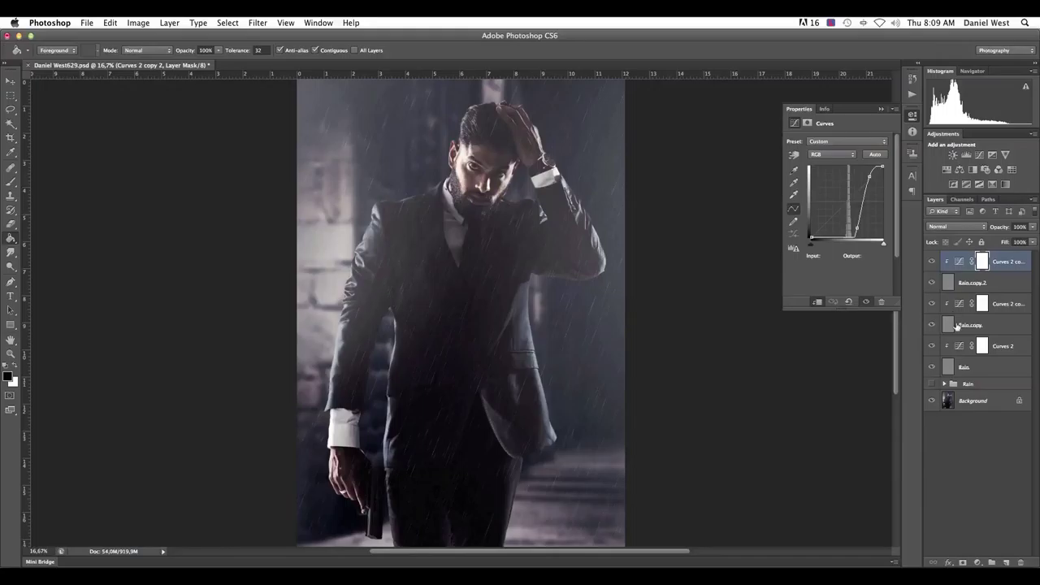
shift+click(954, 368)
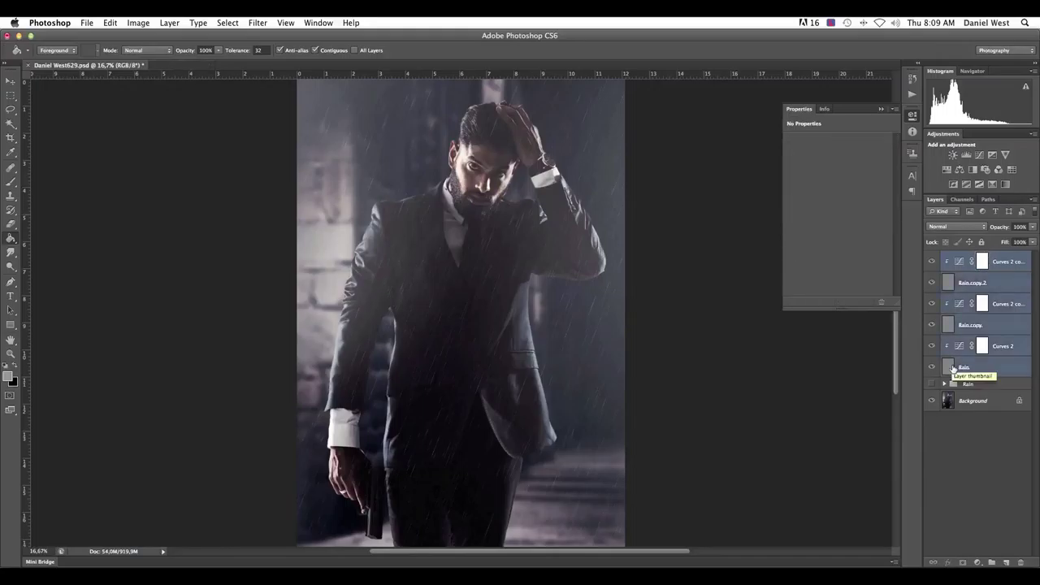
Step: Group the selected rain and curves layers as 'rain' and add an empty layer above
key(super+g)
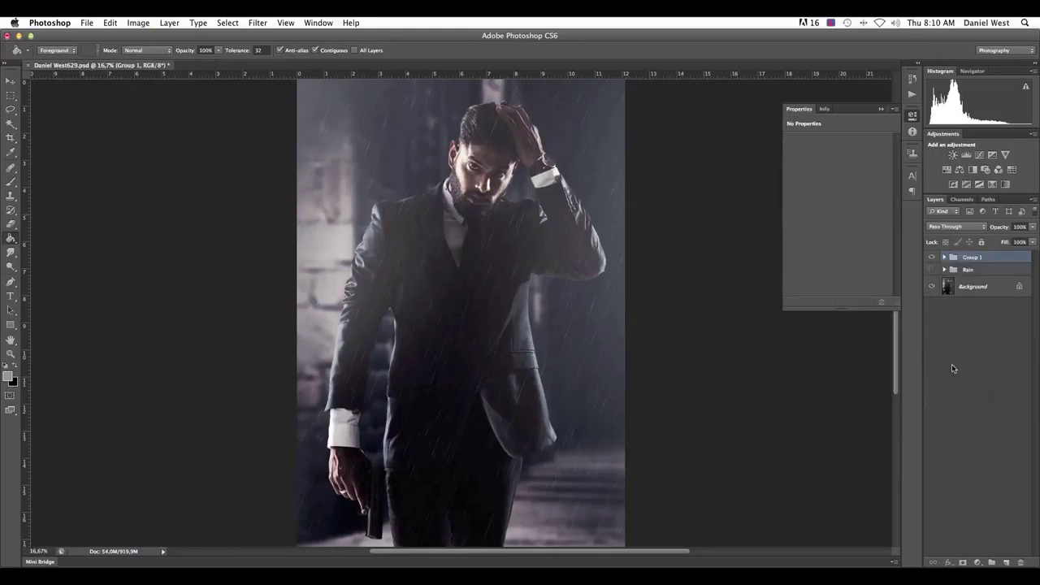
double_click(968, 258)
text(rain)
key(Return)
key(super+minus)
key(super+minus)
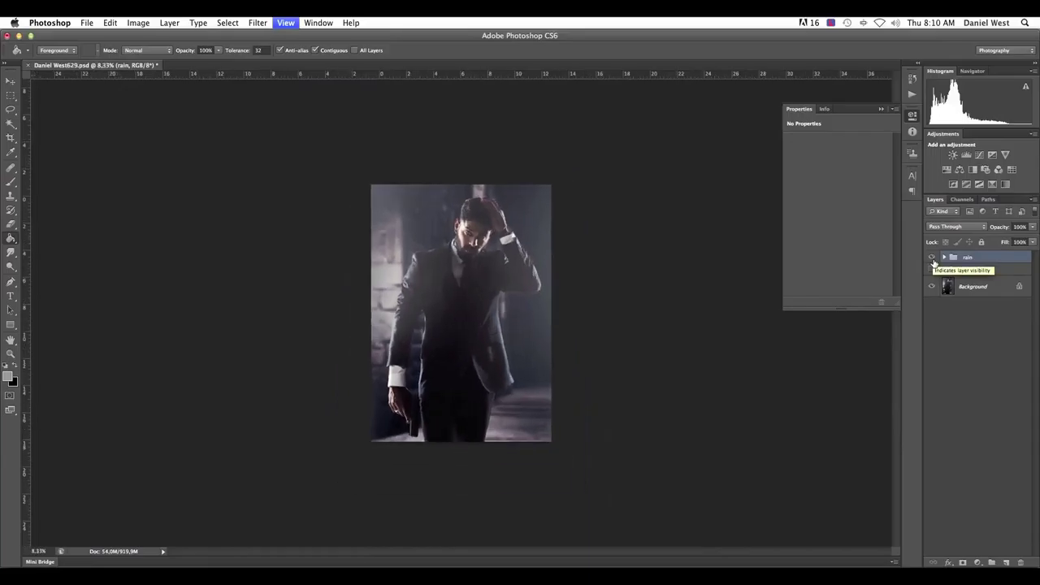
key(super+plus)
key(super+plus)
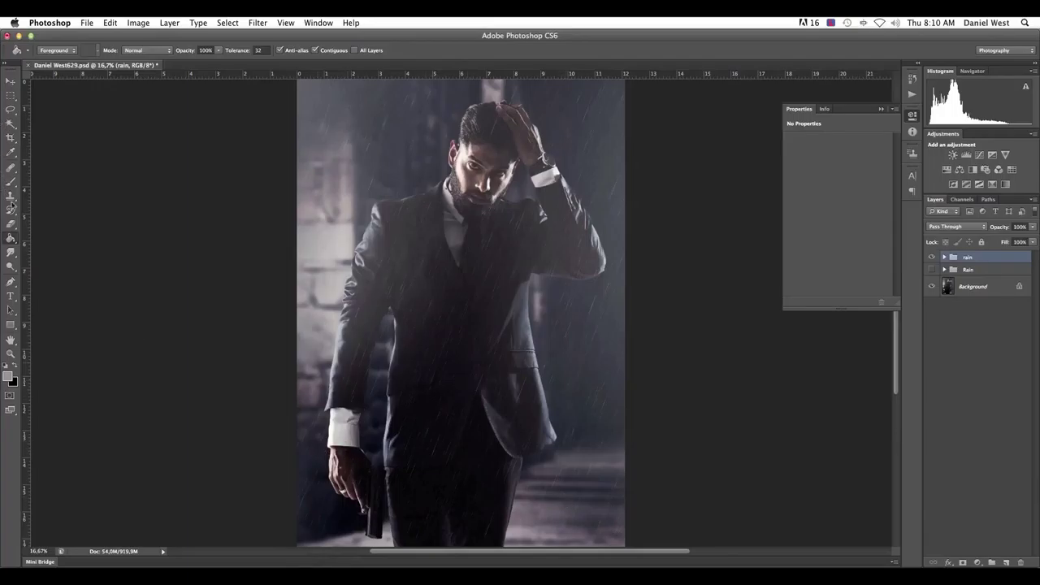
click(1005, 561)
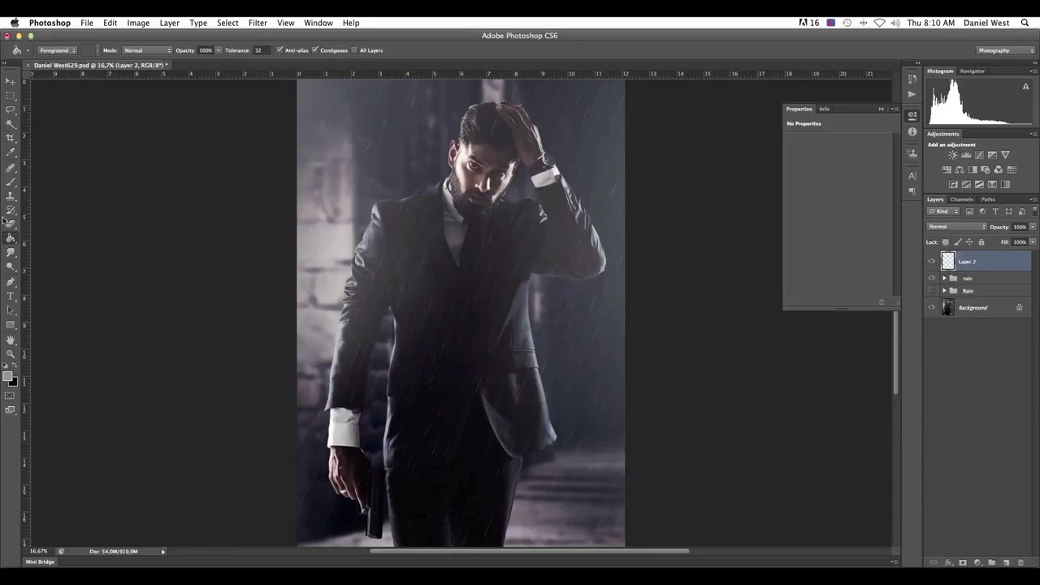
Step: Choose the Brush tool with an enlarged 46 splatter scatter brush
click(10, 180)
right_click(510, 217)
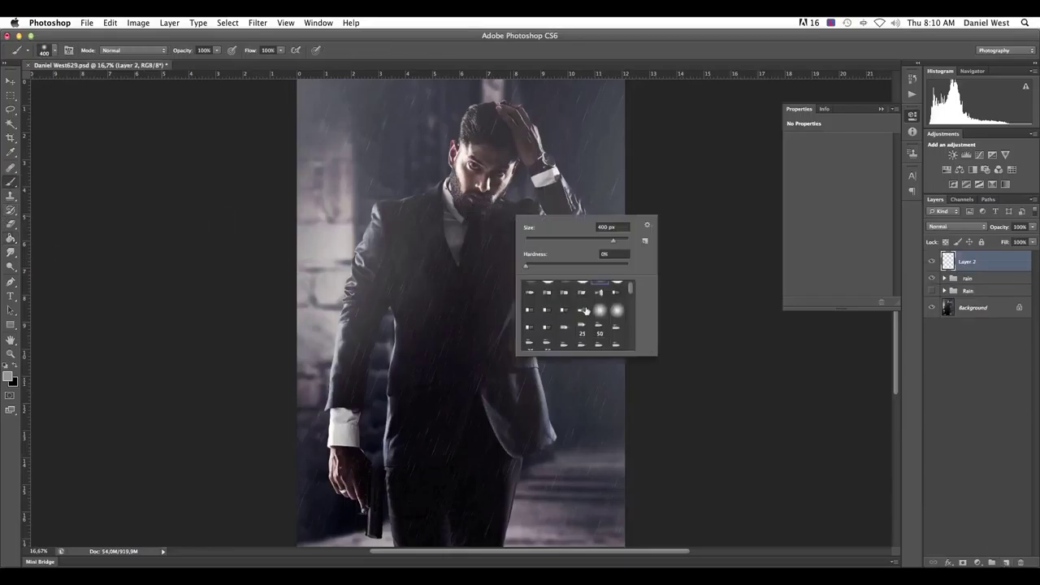
scroll(586, 312, down, 5)
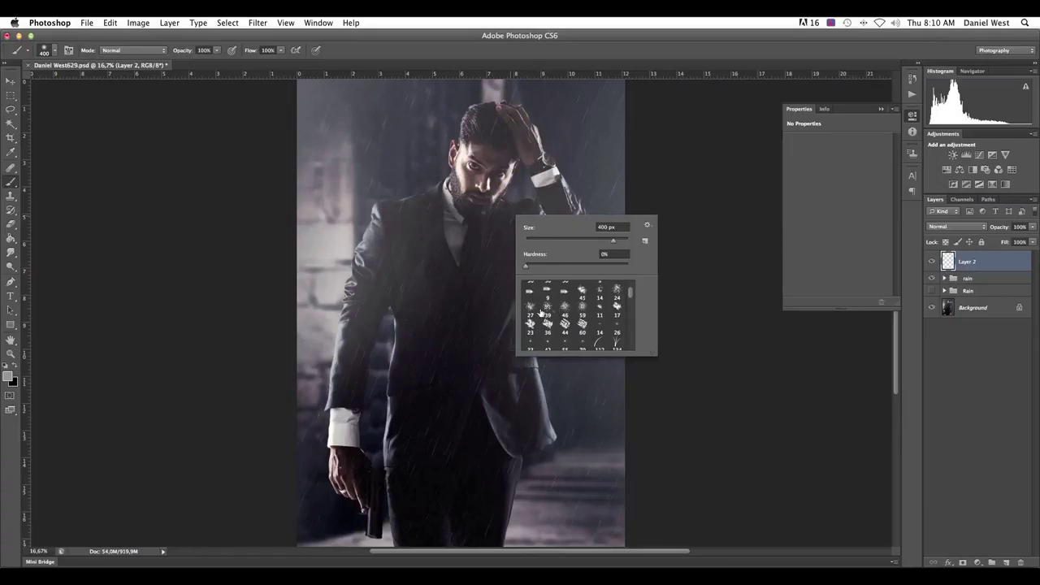
click(529, 309)
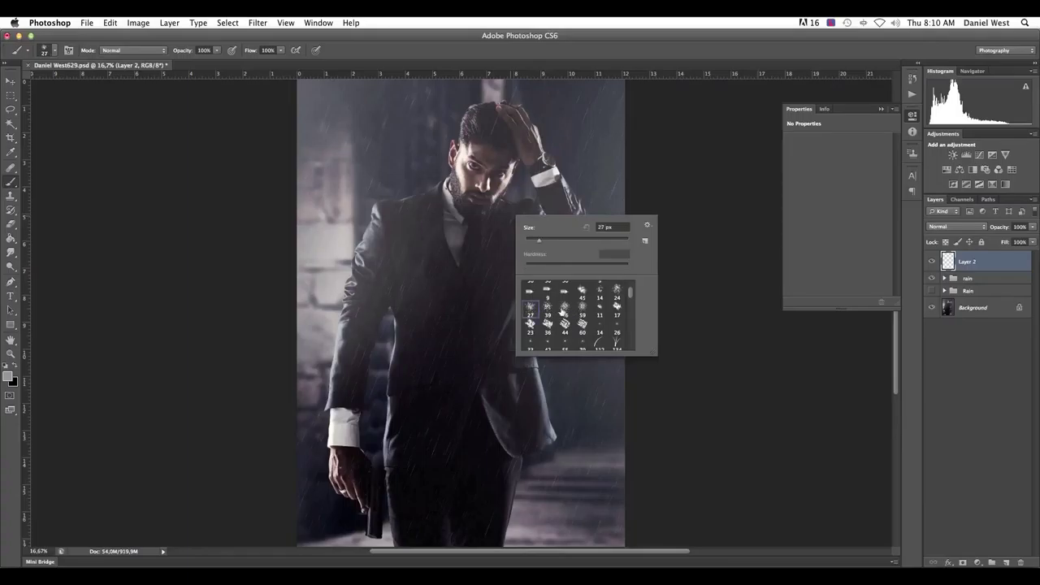
click(564, 309)
drag(548, 241, 561, 242)
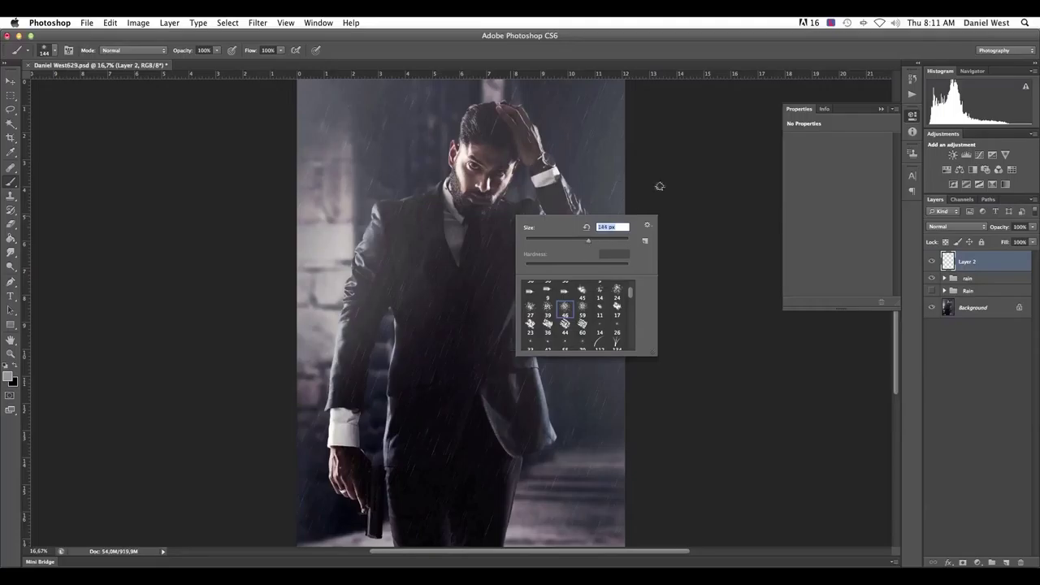
click(728, 158)
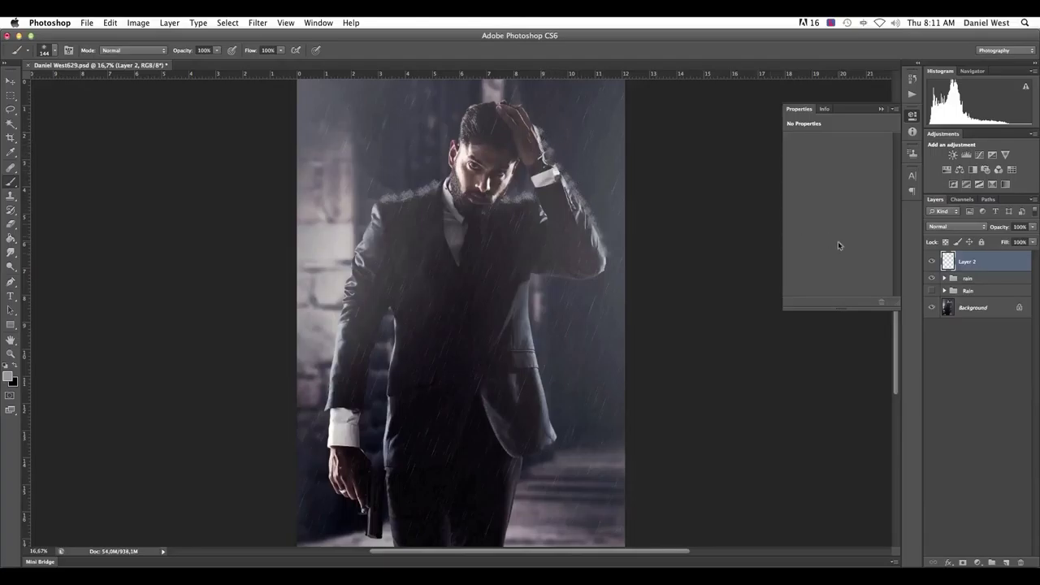
Step: Lower Layer 2's opacity to about 10% and add a new empty Layer 3
click(1032, 226)
drag(1029, 238, 996, 238)
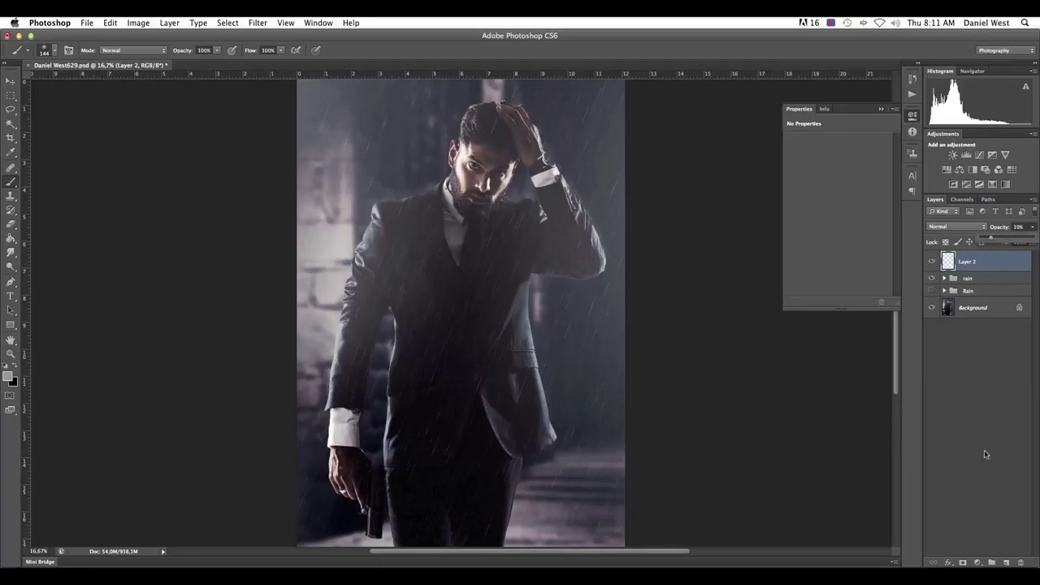
click(1006, 561)
right_click(378, 141)
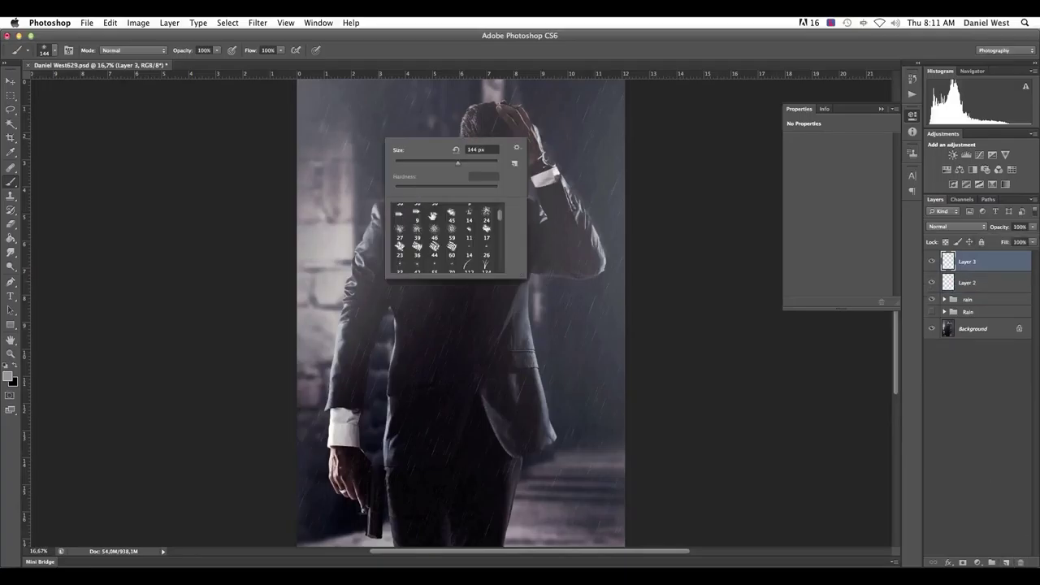
Step: Paint white splashes around the head and shoulders with an enlarged 59 scatter brush
click(452, 230)
mouse_move(423, 165)
mouse_down()
mouse_move(483, 166)
mouse_move(394, 186)
mouse_up()
click(493, 55)
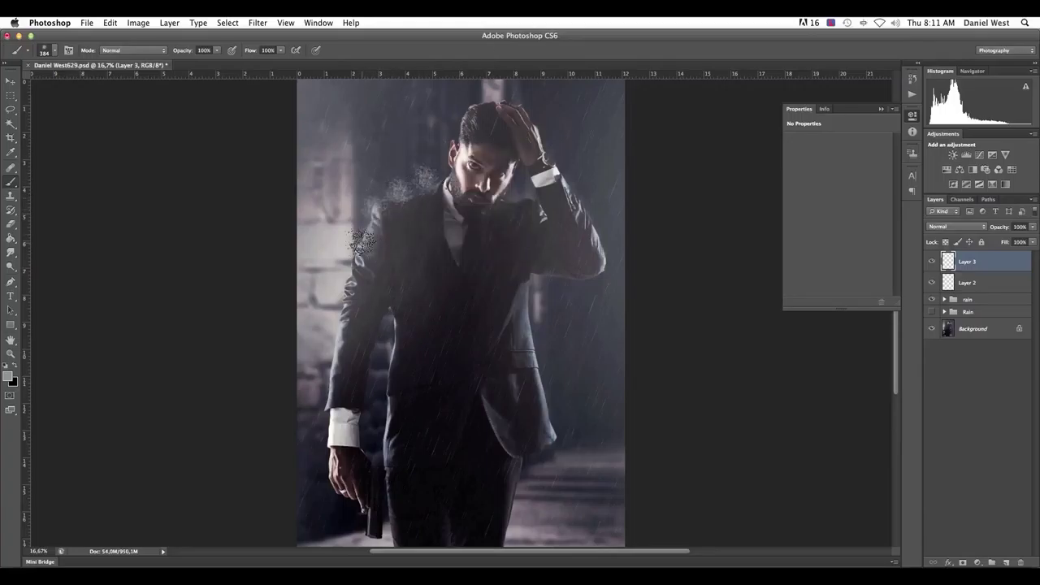
mouse_move(504, 99)
mouse_down()
mouse_move(476, 101)
mouse_move(538, 111)
mouse_move(537, 132)
mouse_move(612, 259)
mouse_move(590, 225)
mouse_up()
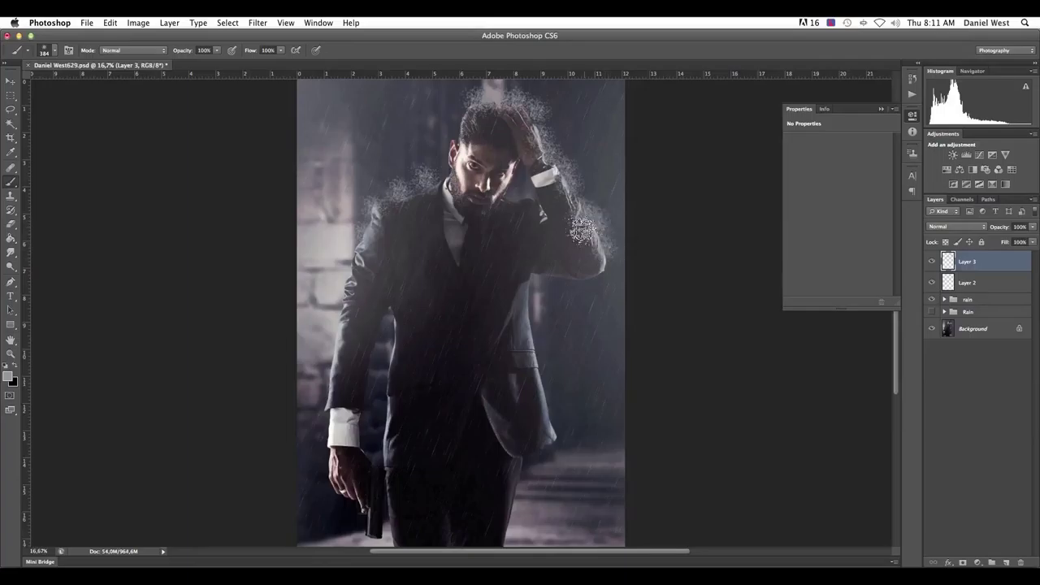
click(11, 224)
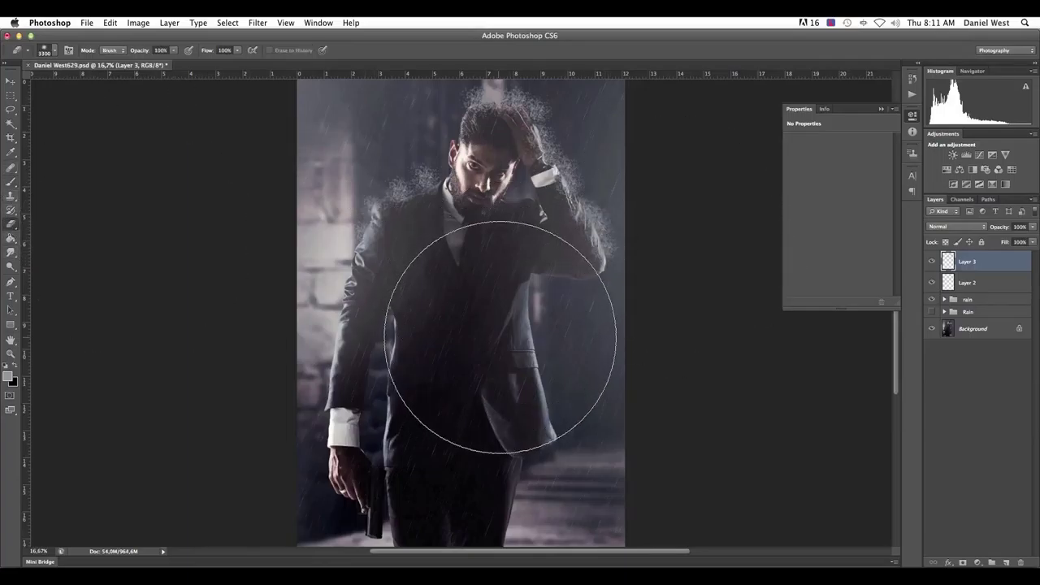
Step: Adjust the soft eraser's size with the bracket keys and brush presets
key(bracketleft)
key(bracketleft)
key(bracketleft)
key(bracketleft)
key(bracketleft)
key(bracketleft)
key(bracketleft)
key(bracketleft)
key(bracketleft)
key(bracketleft)
key(bracketleft)
key(bracketleft)
key(bracketleft)
key(bracketleft)
key(bracketleft)
key(bracketleft)
key(bracketleft)
key(bracketleft)
key(bracketleft)
key(bracketleft)
key(bracketleft)
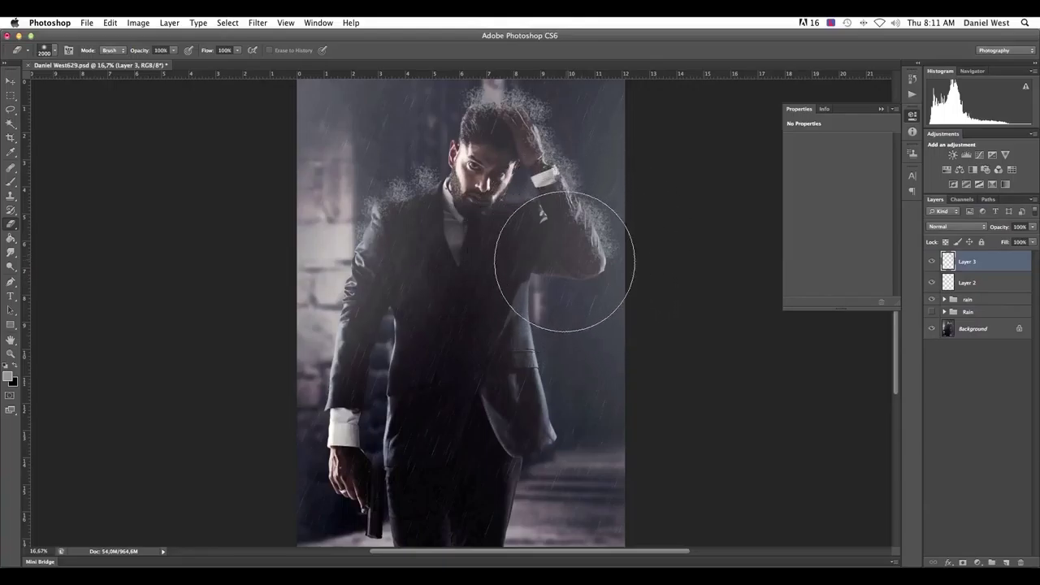
key(bracketright)
key(bracketright)
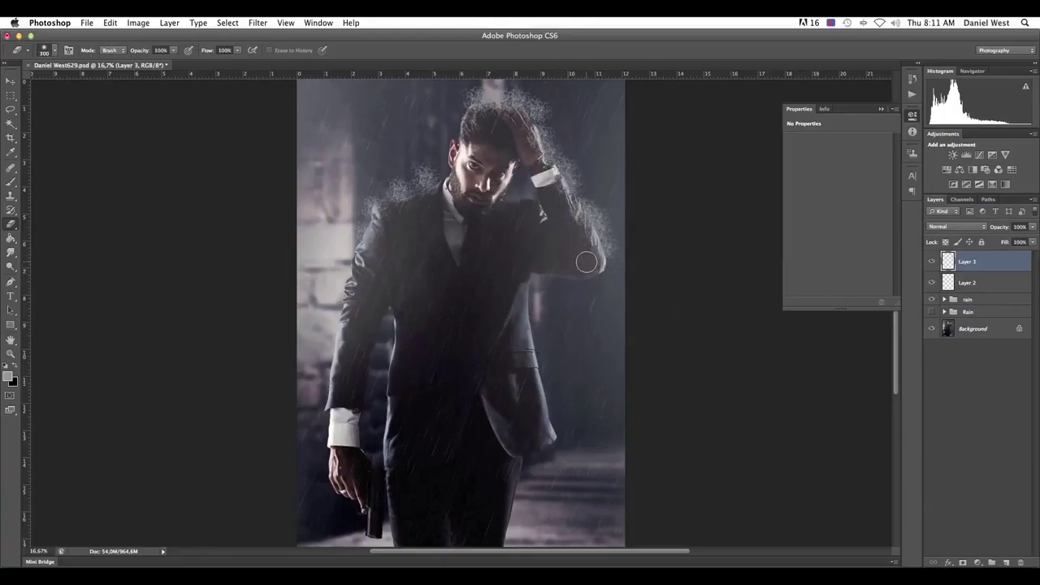
right_click(589, 263)
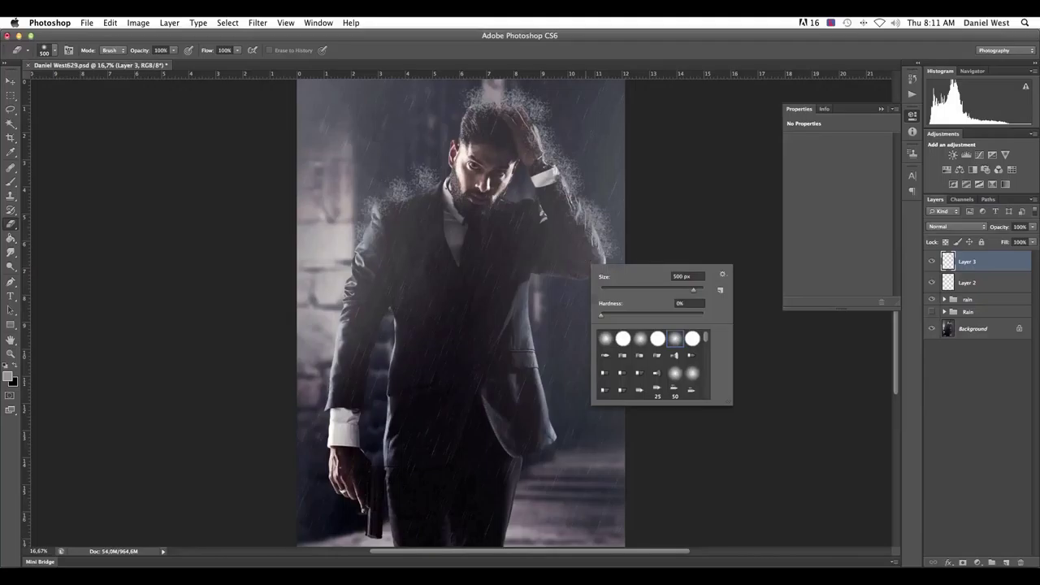
key(Return)
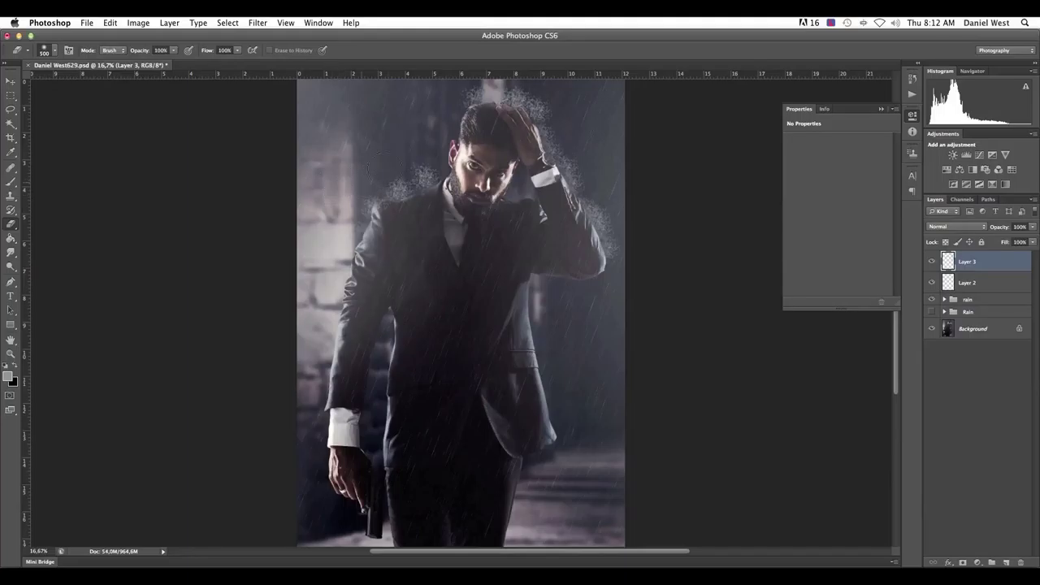
Step: Set the eraser to about 500 px and softly thin the splashes on Layer 3
right_click(428, 143)
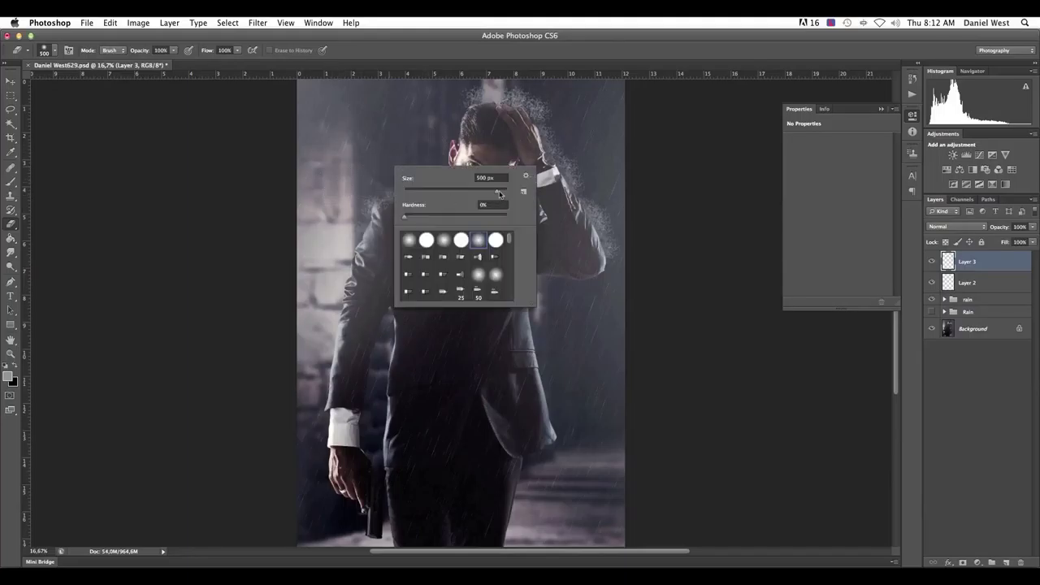
drag(500, 192, 504, 192)
drag(504, 192, 495, 191)
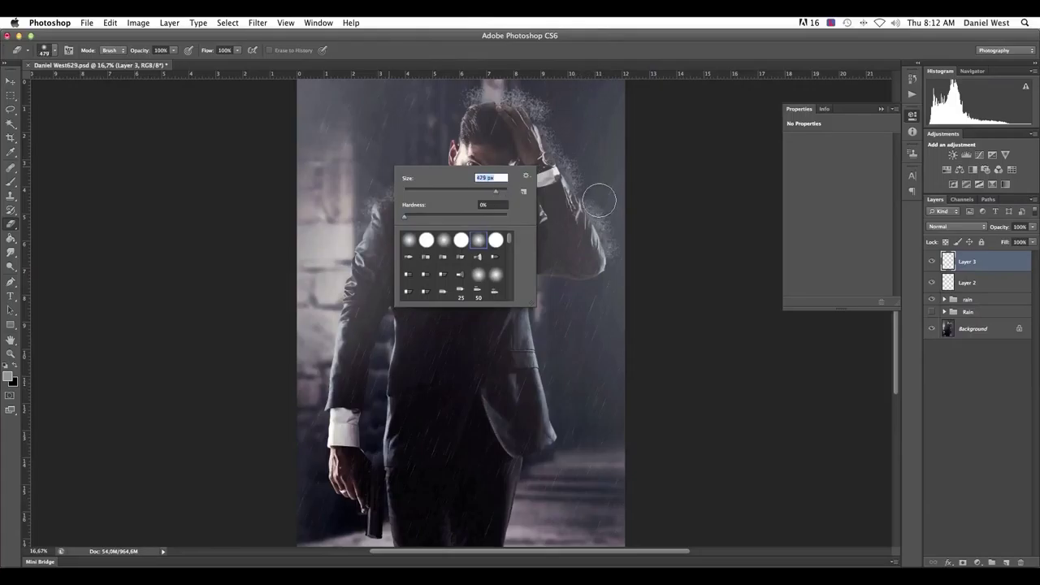
drag(497, 193, 508, 192)
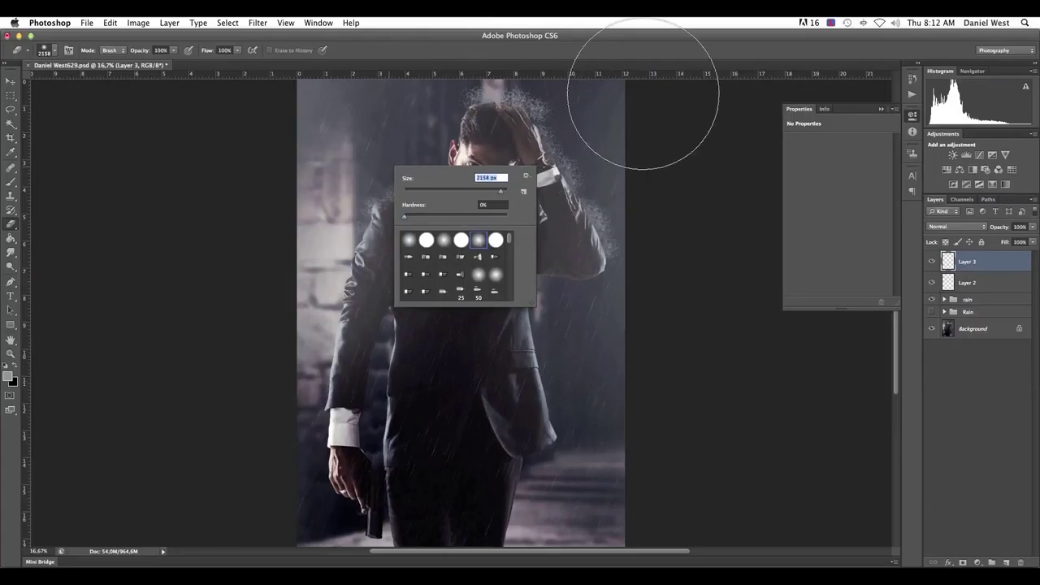
key(Return)
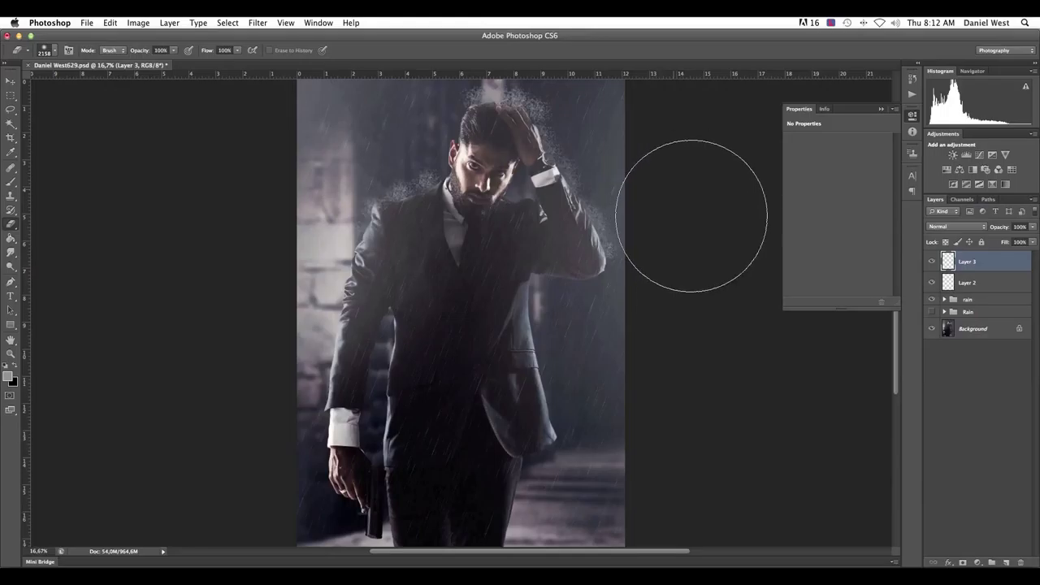
key(bracketleft)
key(bracketleft)
key(bracketleft)
key(bracketleft)
key(bracketleft)
key(bracketleft)
key(bracketleft)
key(bracketleft)
key(bracketleft)
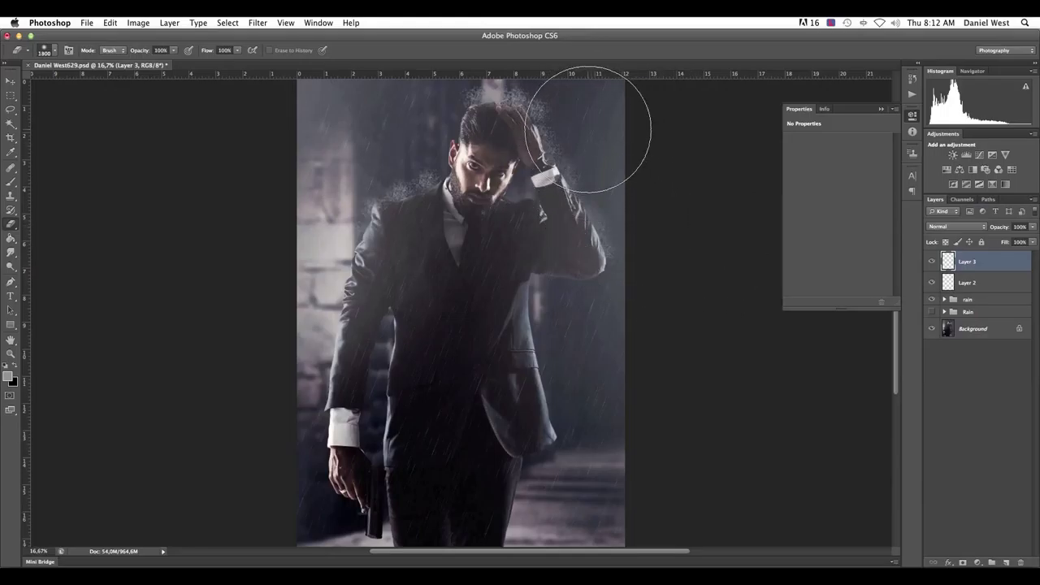
key(bracketleft)
key(bracketleft)
key(bracketleft)
key(bracketleft)
key(bracketleft)
key(bracketleft)
key(bracketleft)
key(bracketleft)
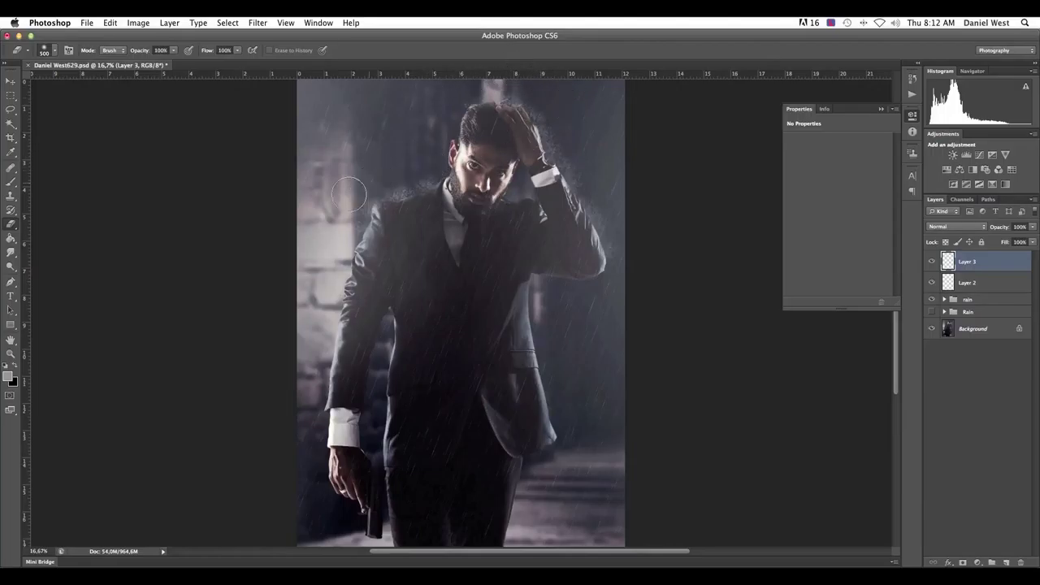
Step: Set Layer 3's opacity to 38%, review the whole image, and collapse the Properties panel
click(1033, 226)
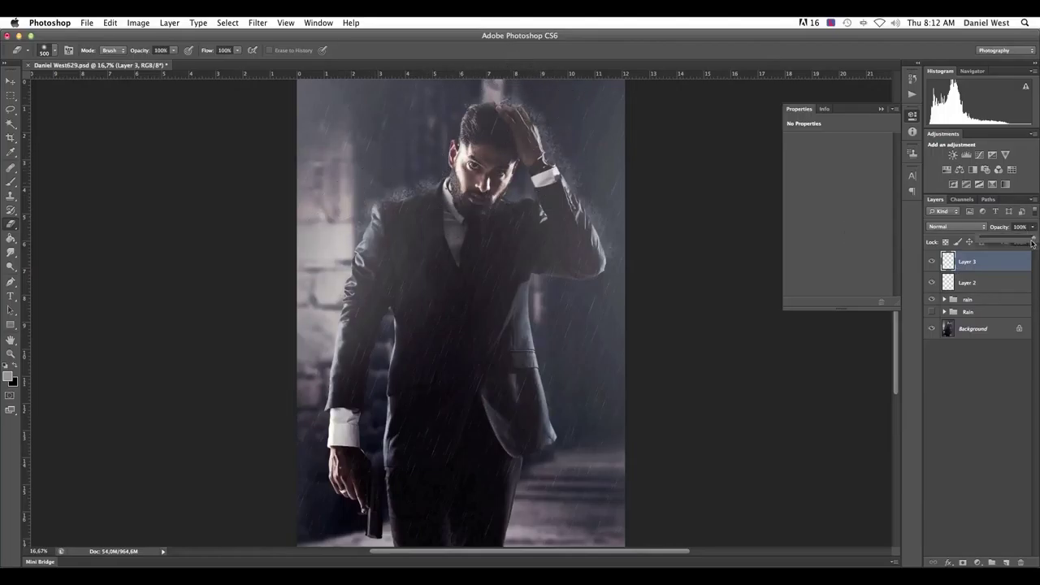
drag(1032, 242, 1001, 240)
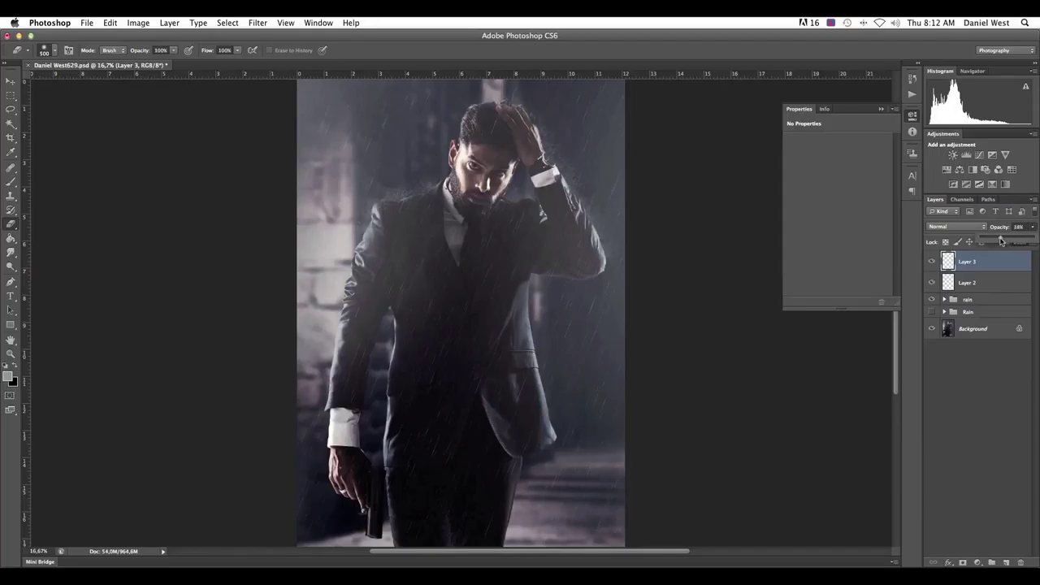
key(super+minus)
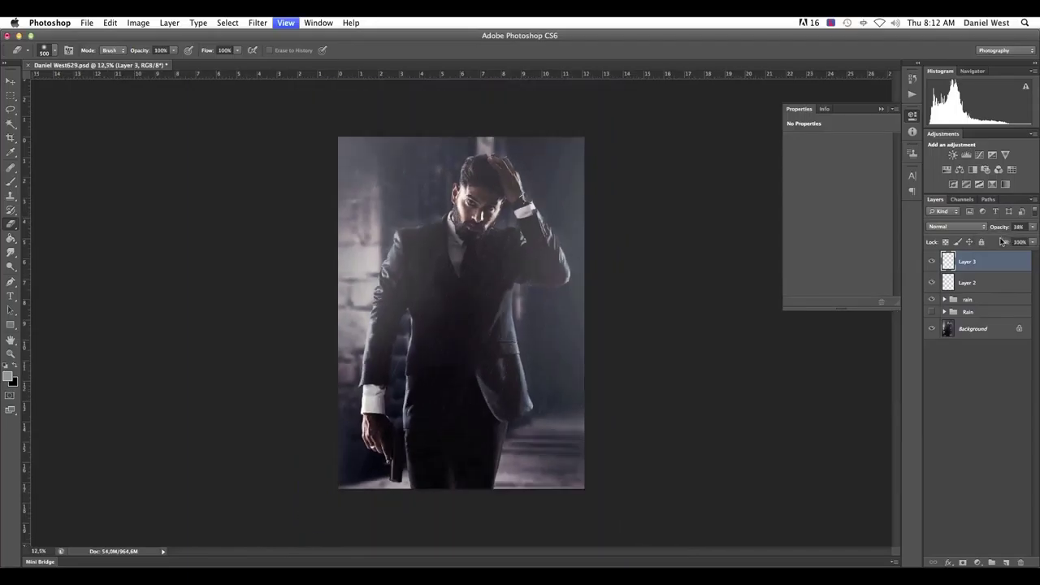
key(super+minus)
key(super+plus)
key(super+plus)
click(880, 108)
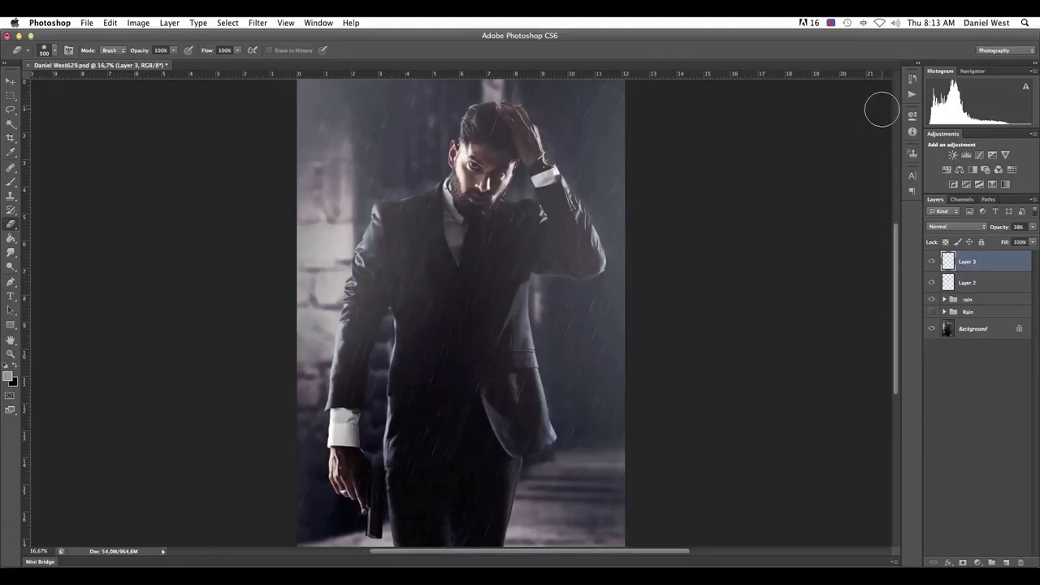